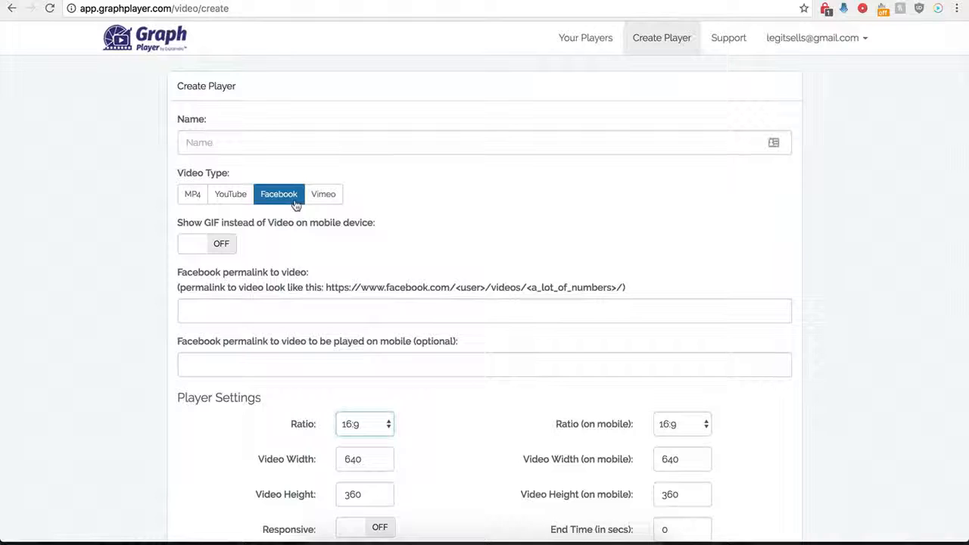
Name the new player "Demo Name" and set its video type to Facebook.
scroll(170, 326, down, 1)
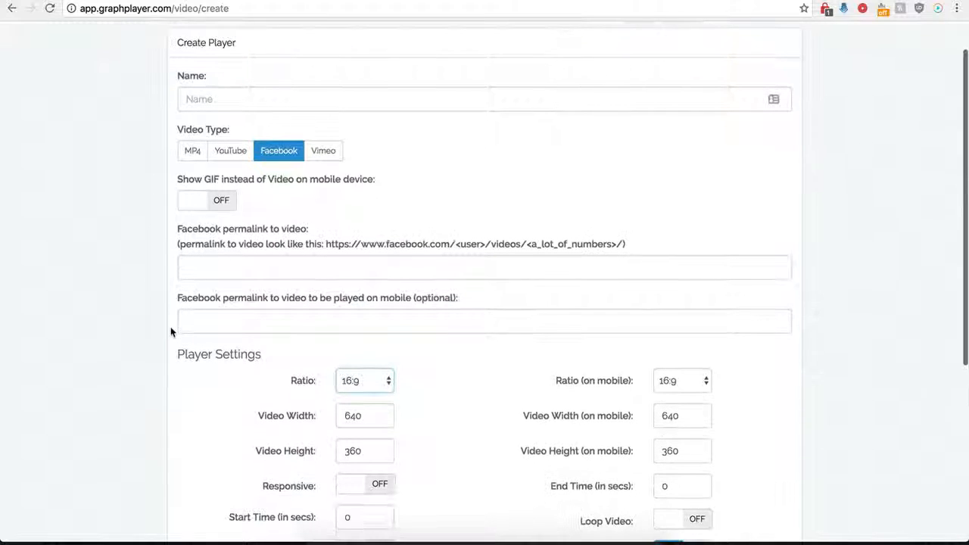
click(262, 99)
text(Demo Name)
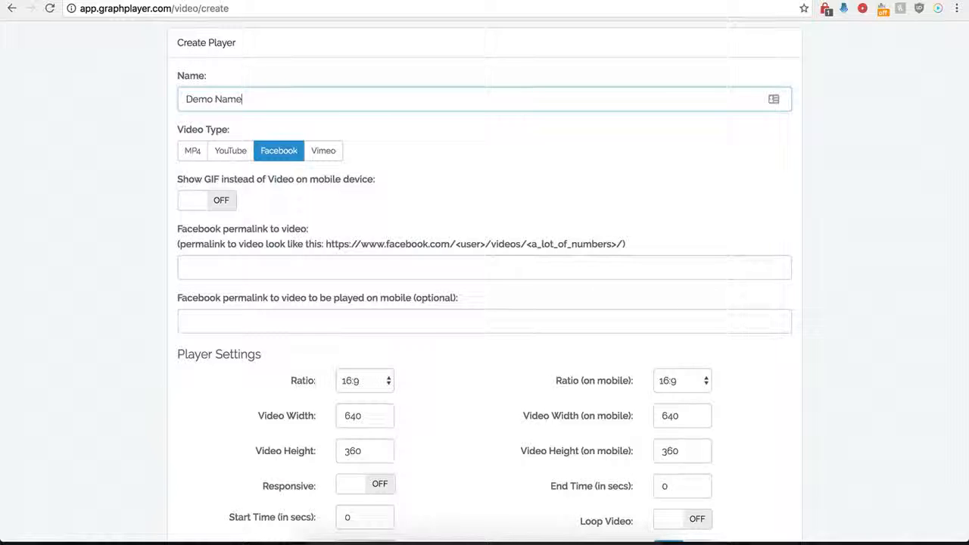
click(264, 156)
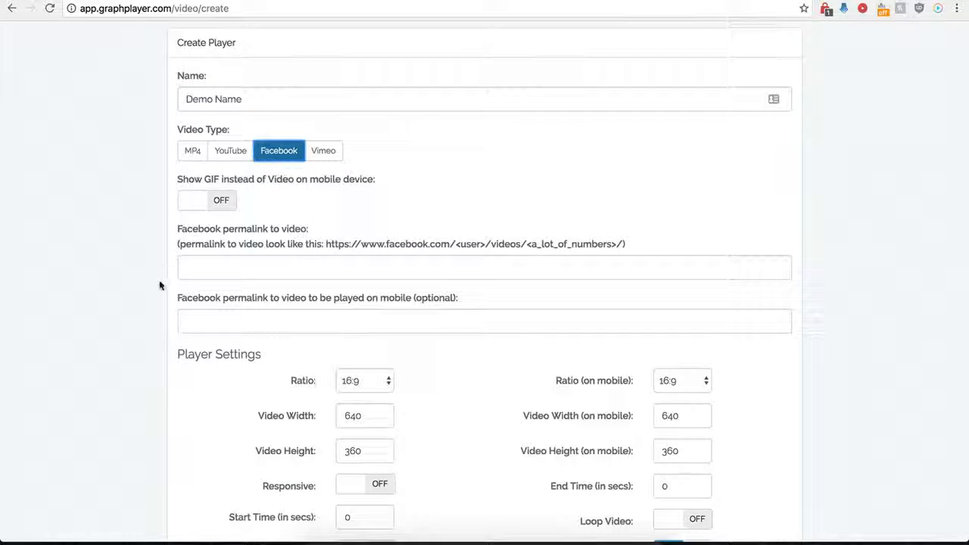
Copy the URL of the Creative Cakes video on Facebook and paste it as the player's Facebook video permalink.
scroll(168, 274, down, 1)
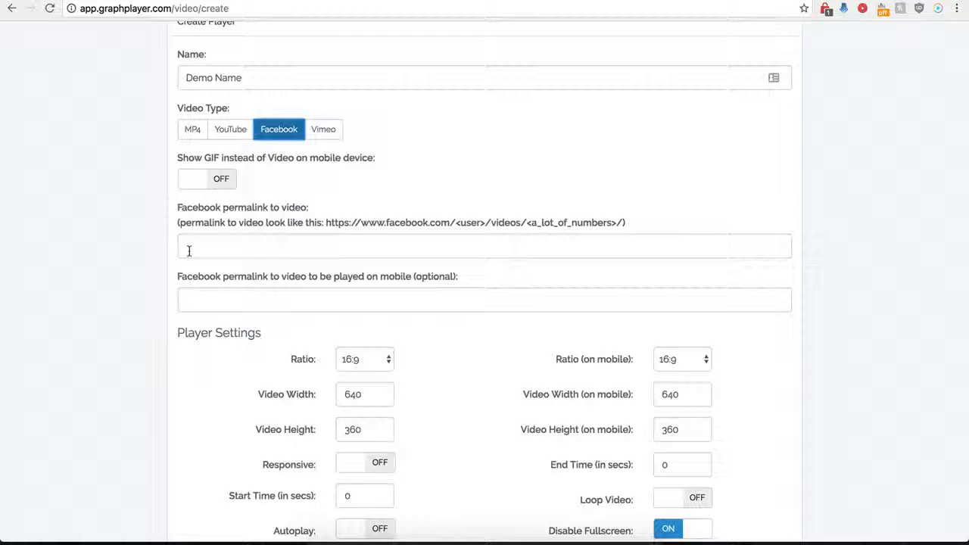
click(189, 250)
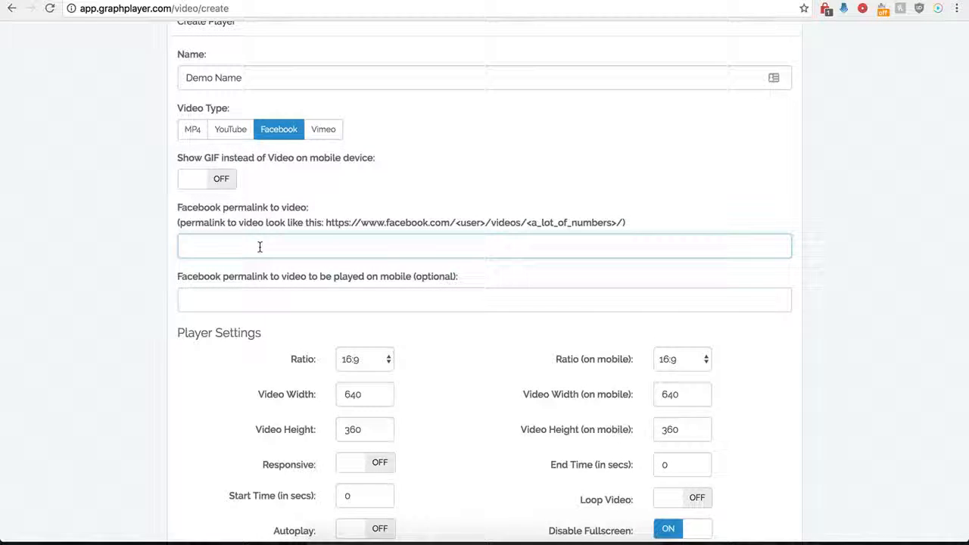
click(669, 1)
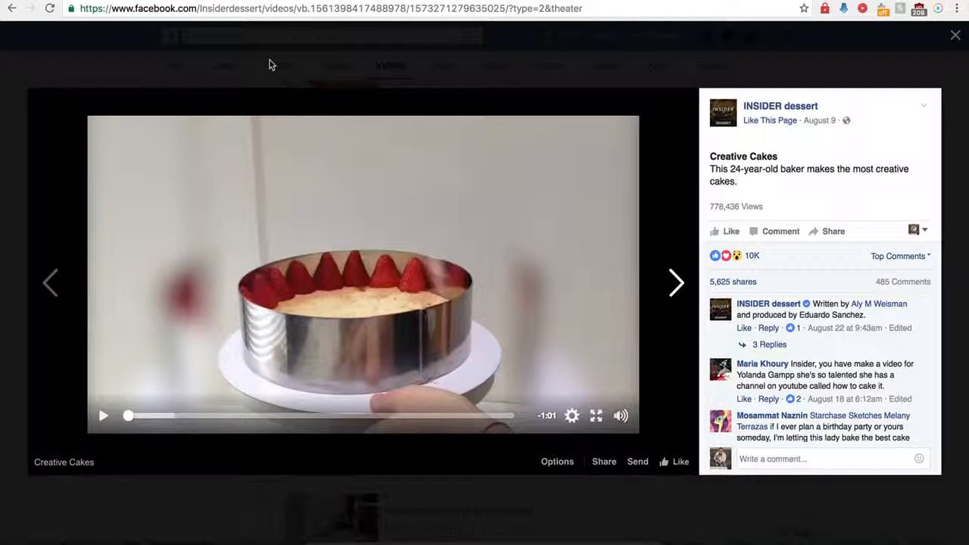
click(285, 14)
key(ctrl+c)
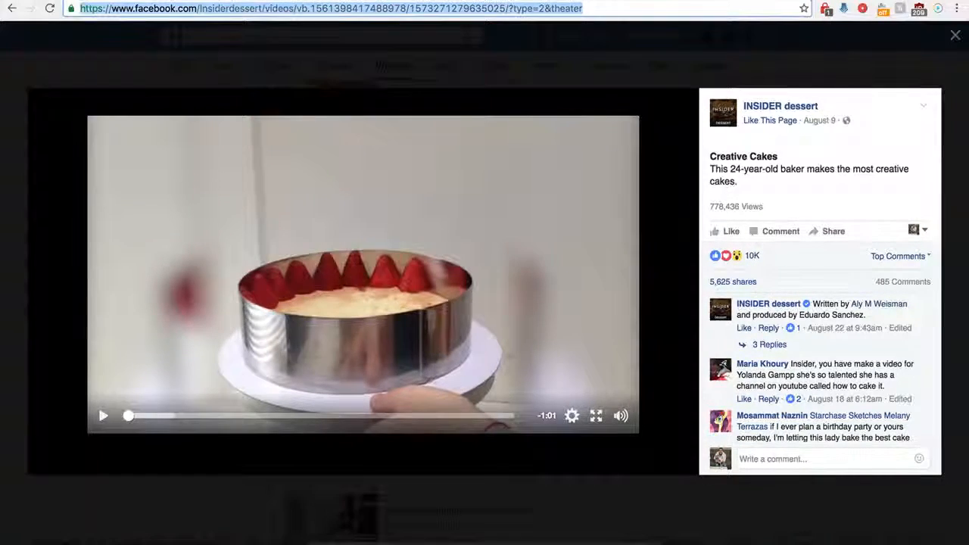
key(ctrl+Tab)
key(ctrl+v)
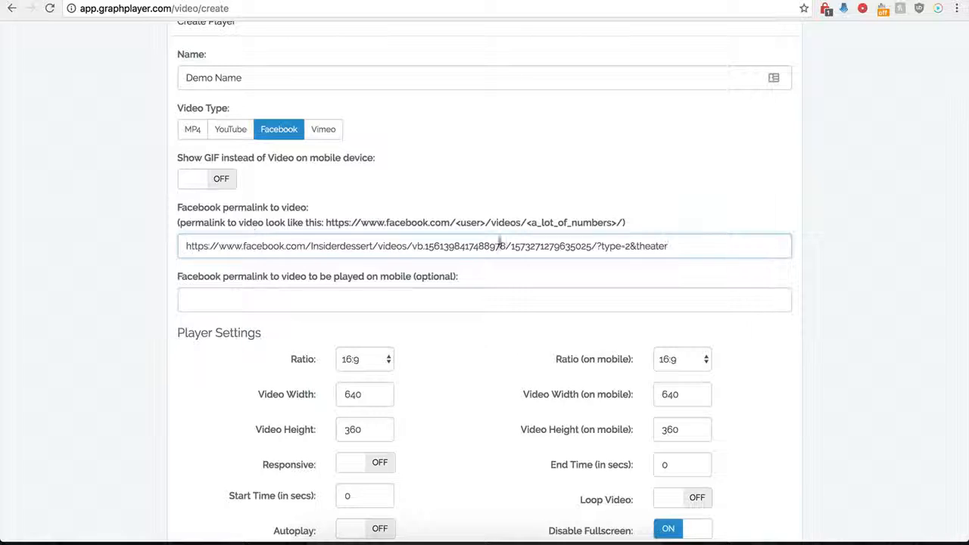
Remove the trailing "?type=2&theater" from the Facebook video permalink.
drag(686, 247, 600, 247)
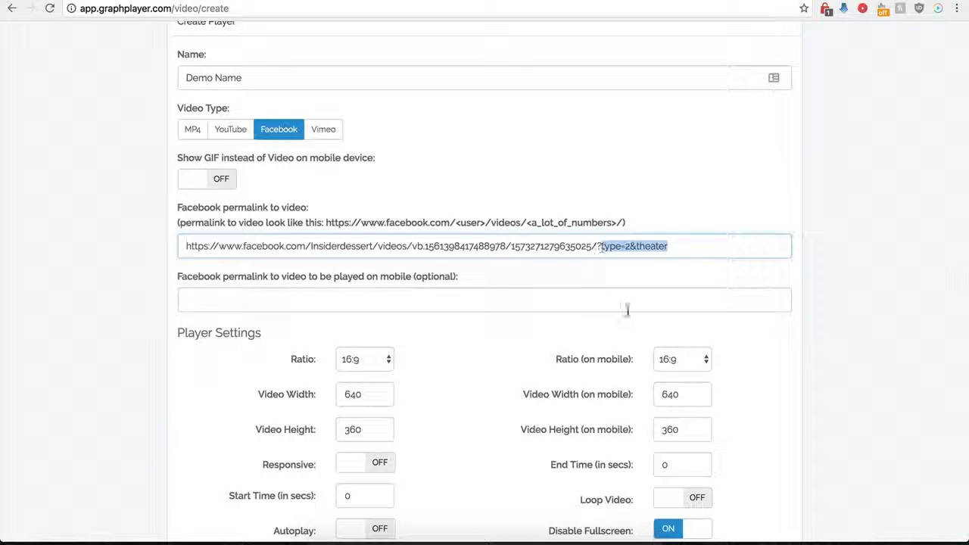
key(BackSpace)
key(BackSpace)
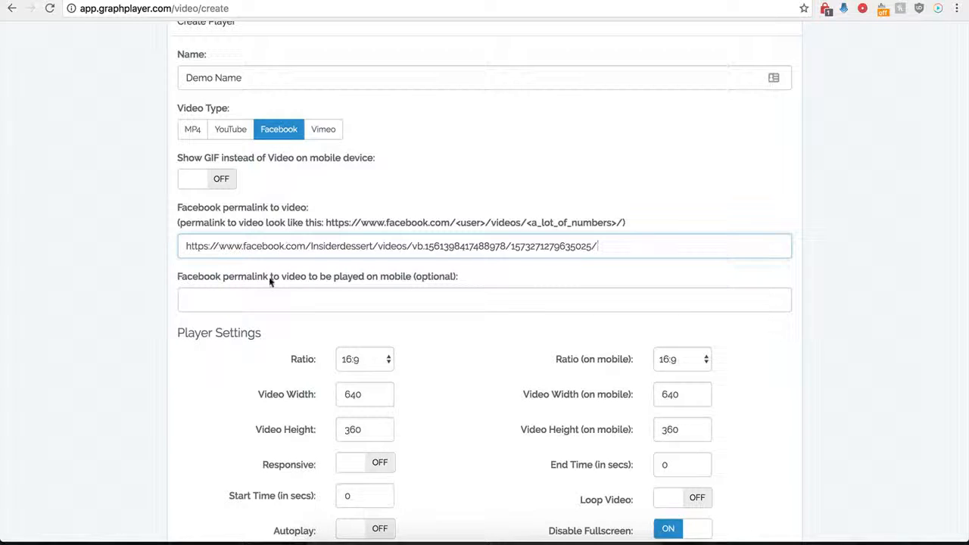
click(241, 303)
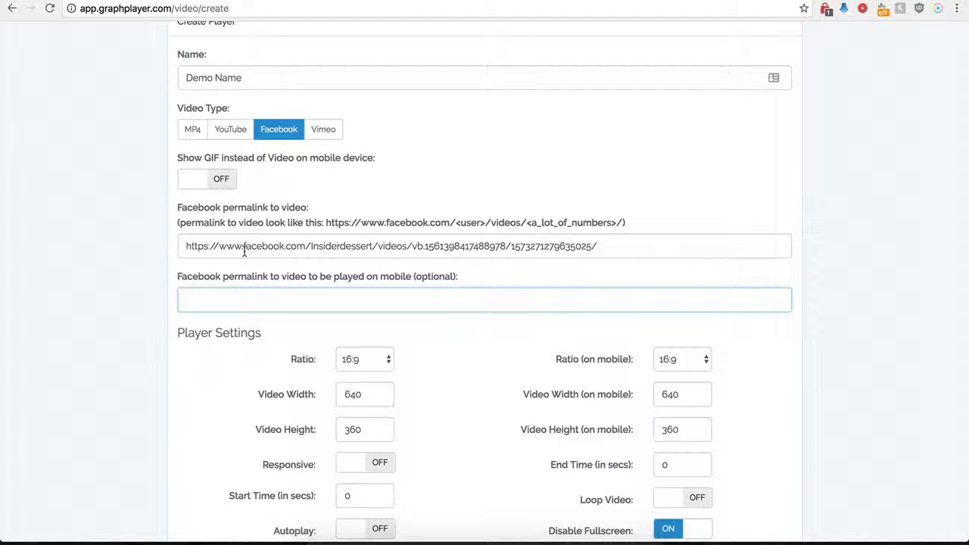
drag(272, 244, 424, 246)
click(270, 249)
drag(208, 246, 429, 245)
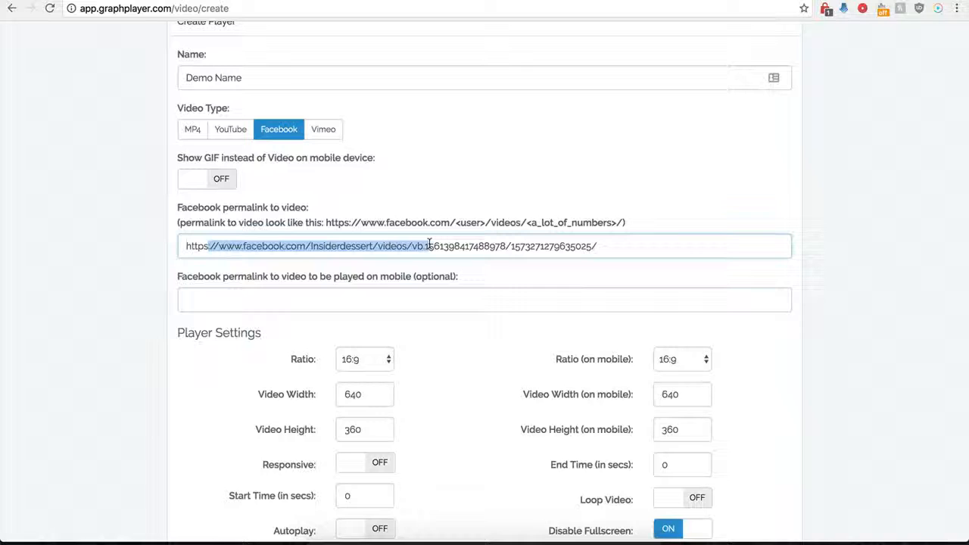
click(303, 300)
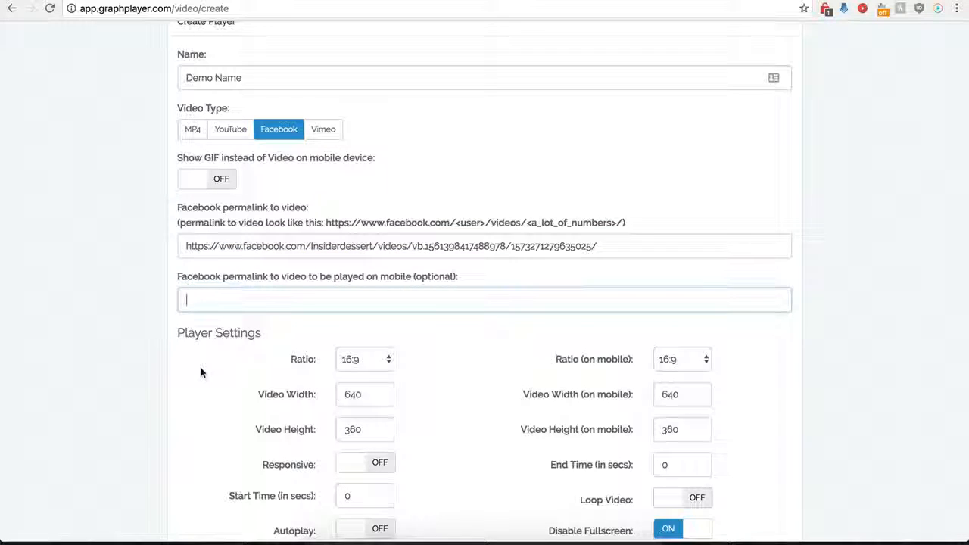
Look through the aspect ratio choices for the desktop and mobile players without changing them.
scroll(202, 372, down, 1)
scroll(202, 370, down, 5)
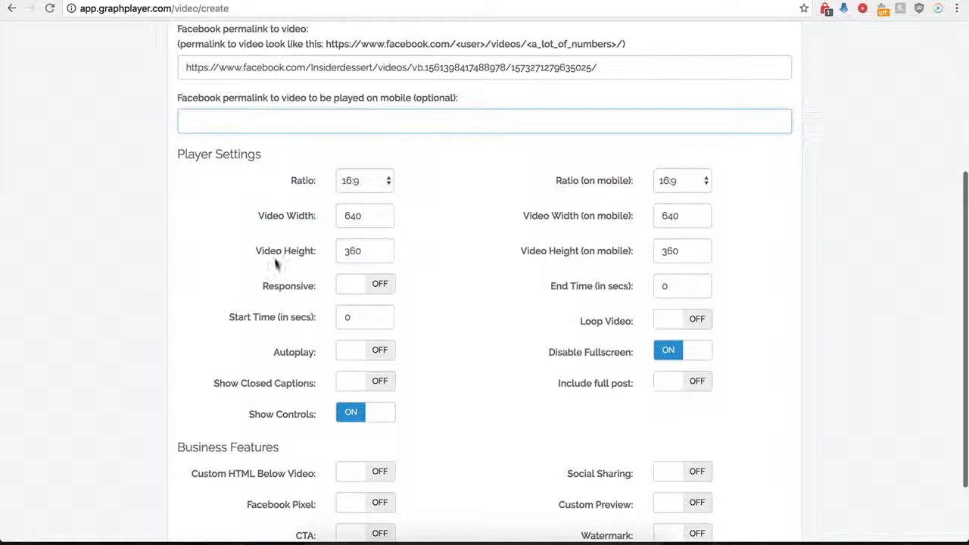
click(379, 181)
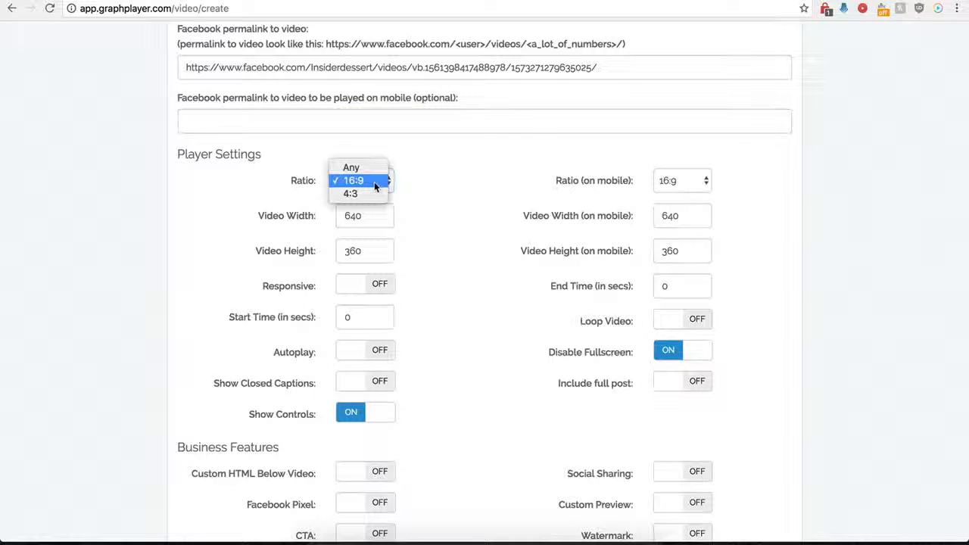
click(403, 186)
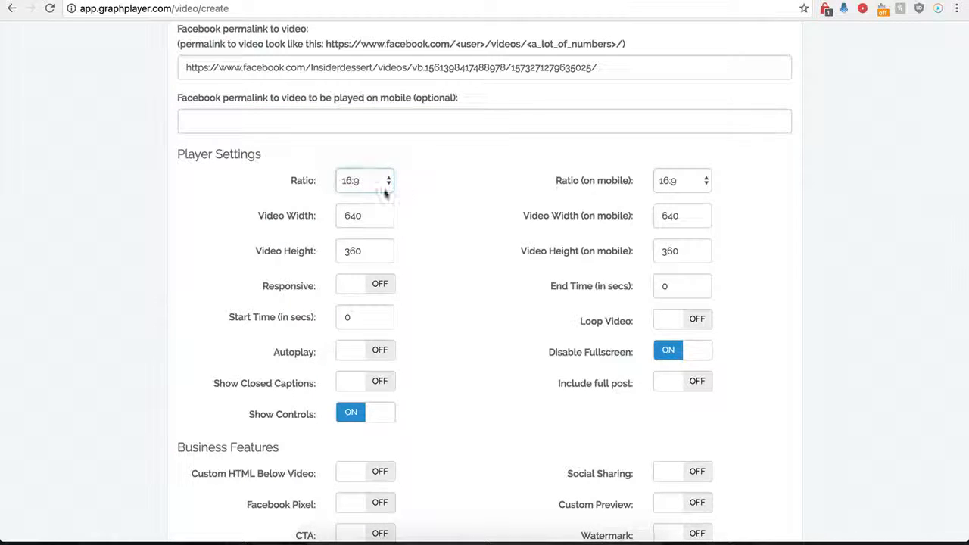
click(690, 188)
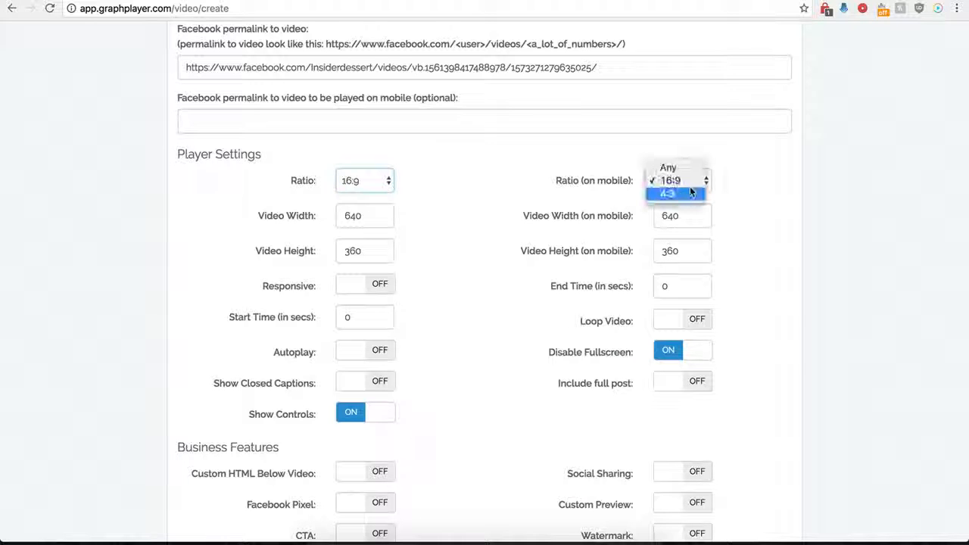
click(551, 180)
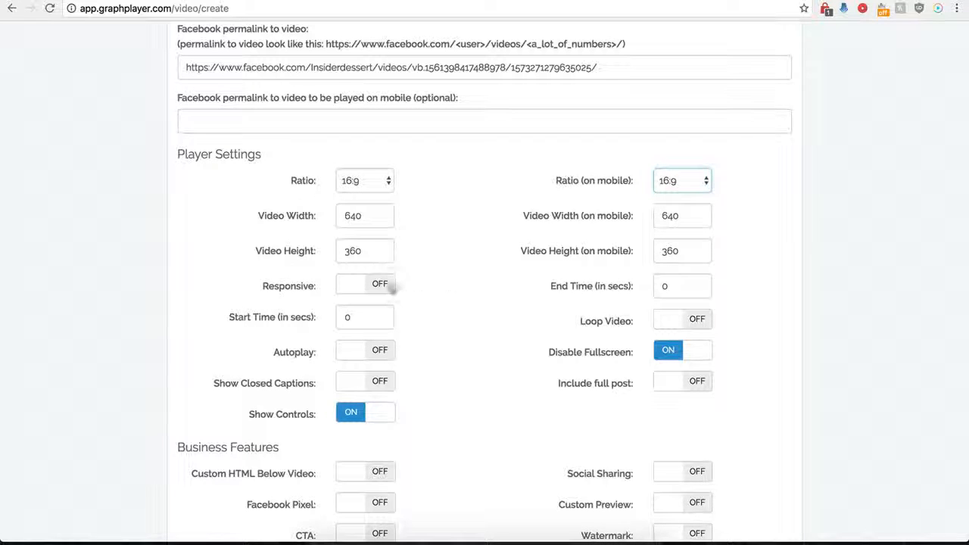
click(377, 285)
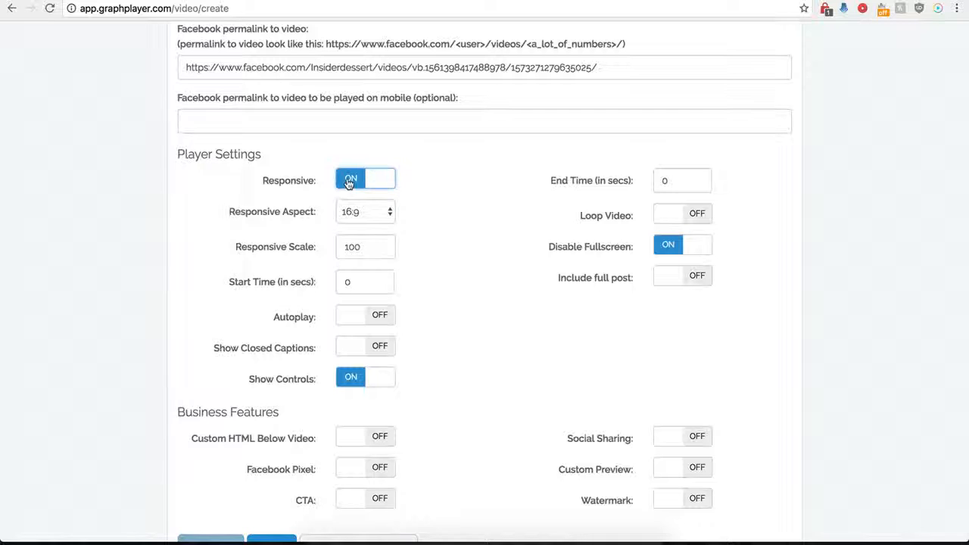
click(349, 180)
click(374, 284)
click(352, 181)
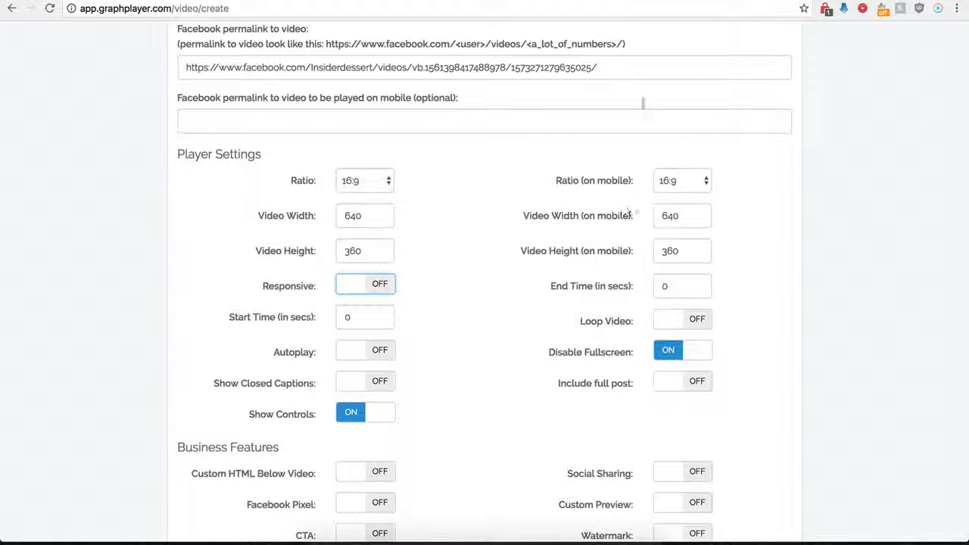
click(704, 1)
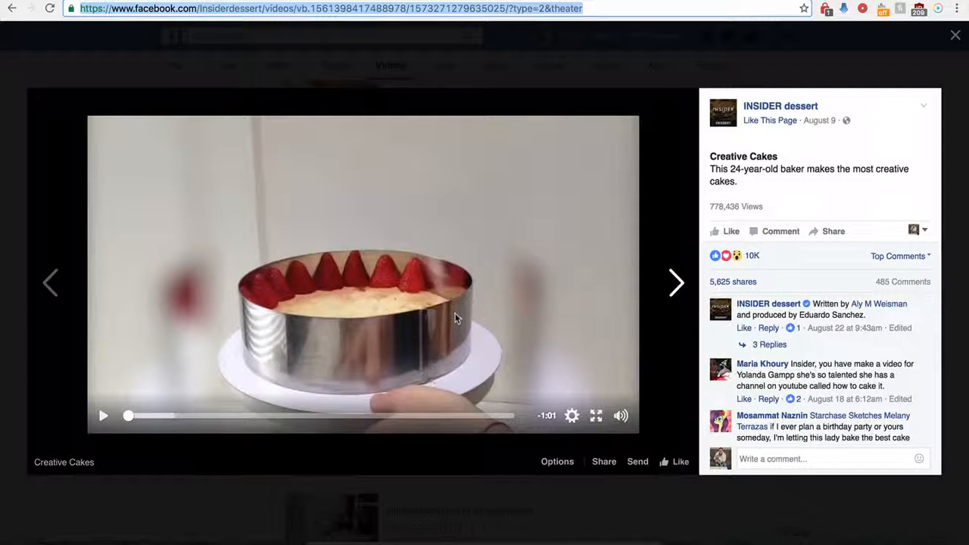
click(306, 1)
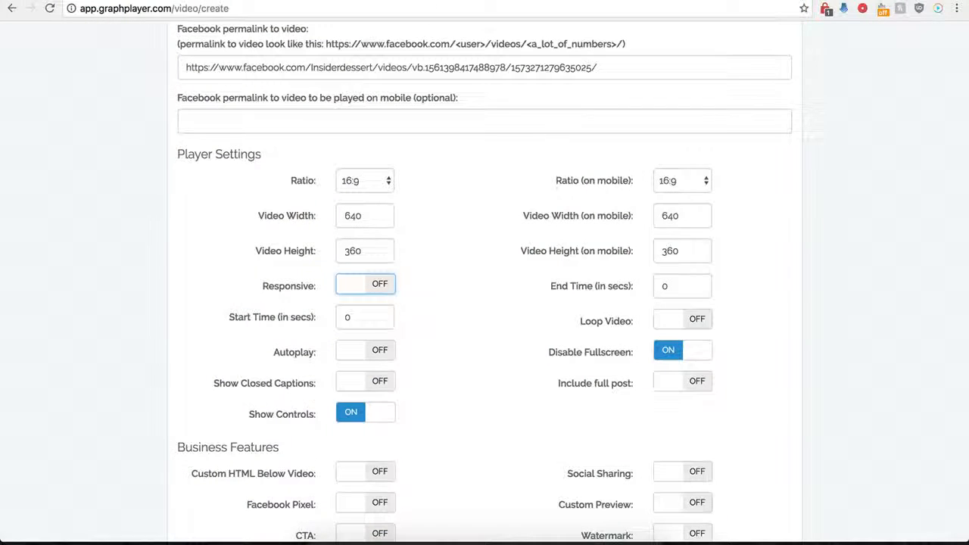
Set the video's start time to 1 second and its end time to 30 seconds.
double_click(346, 318)
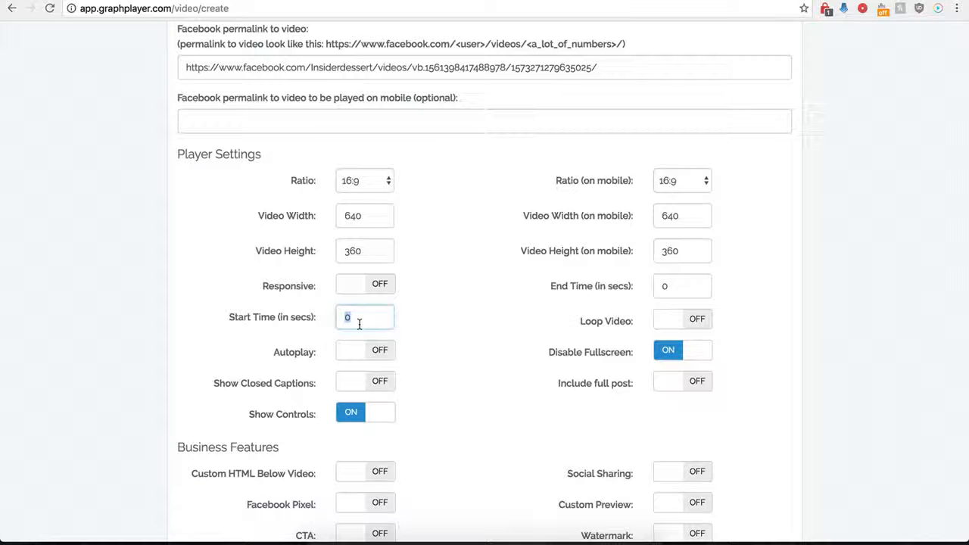
text(1)
drag(688, 286, 656, 287)
text(30)
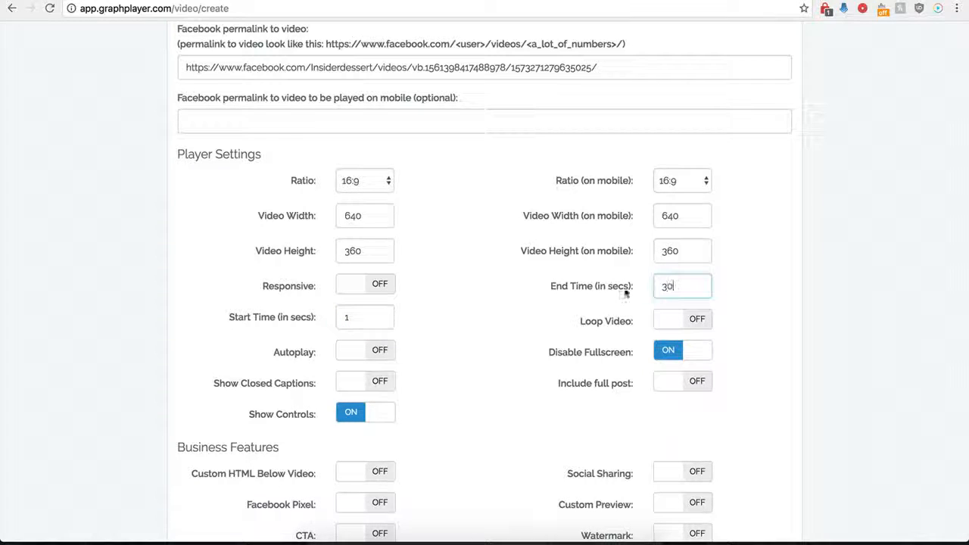
click(477, 308)
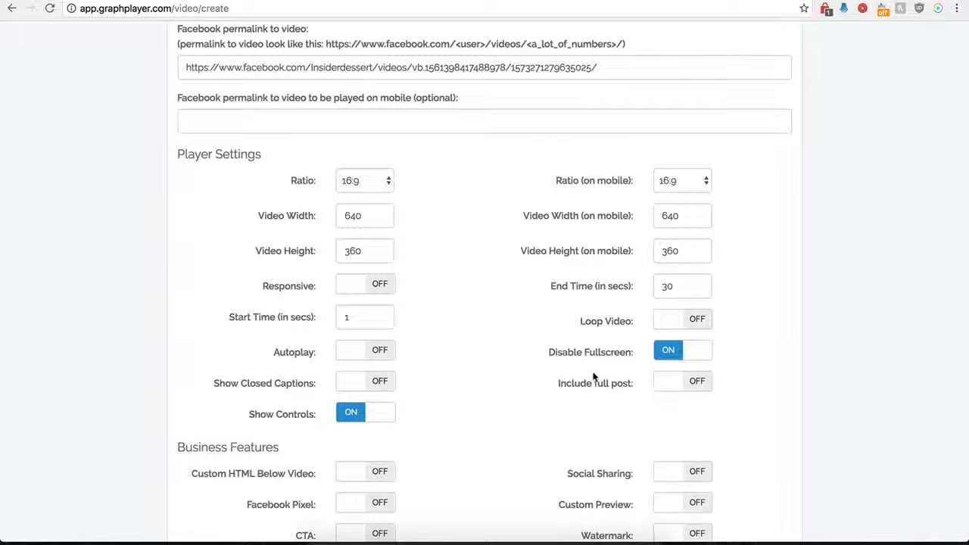
scroll(500, 329, up, 1)
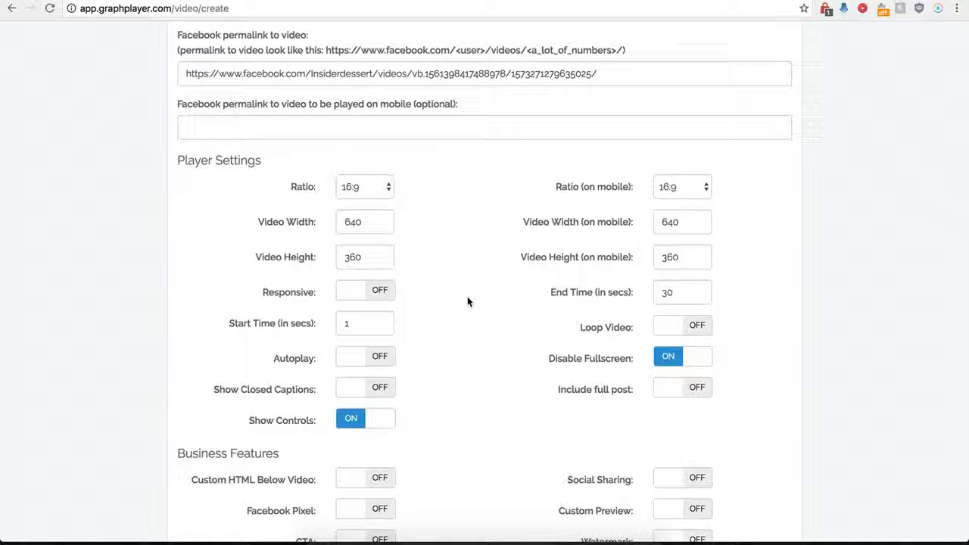
click(691, 394)
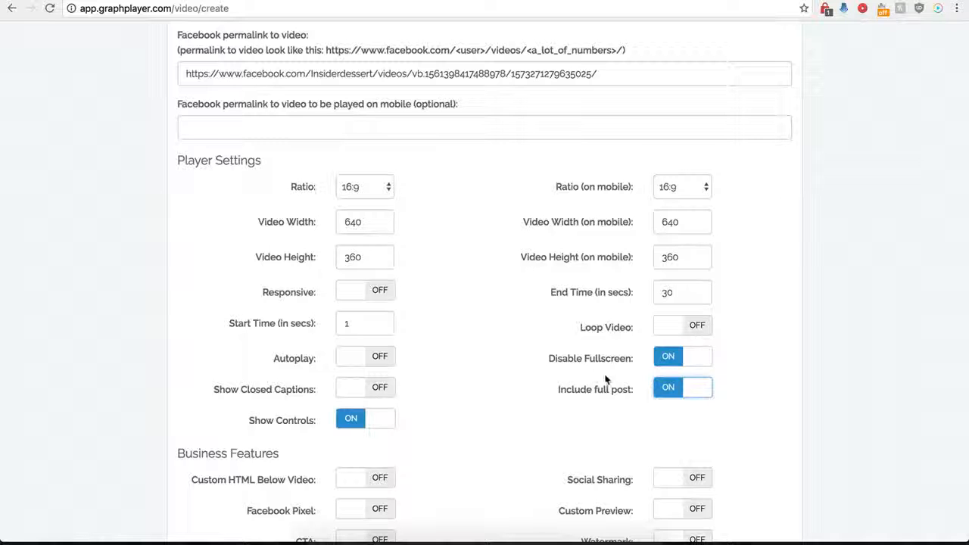
click(668, 391)
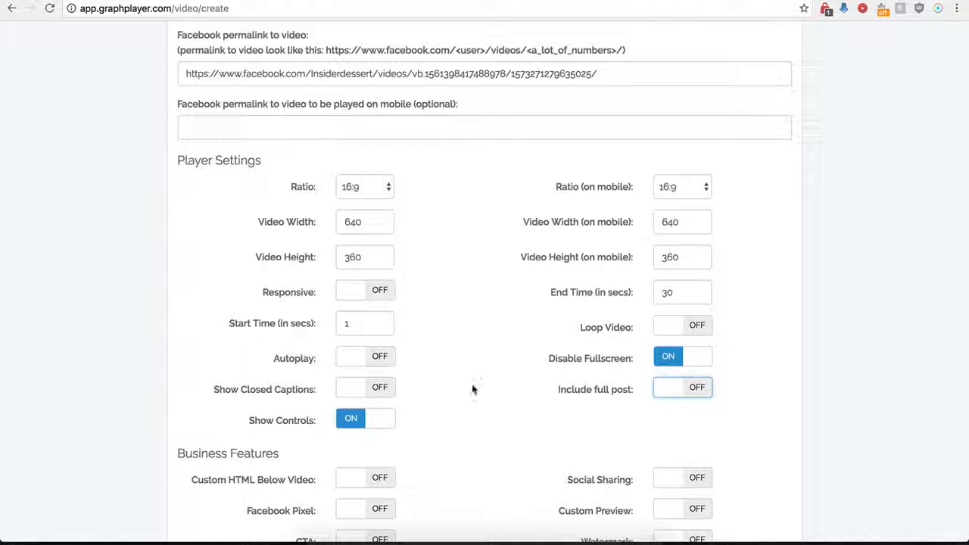
Save the new player and copy its complete embed script from the generated code.
scroll(471, 384, down, 3)
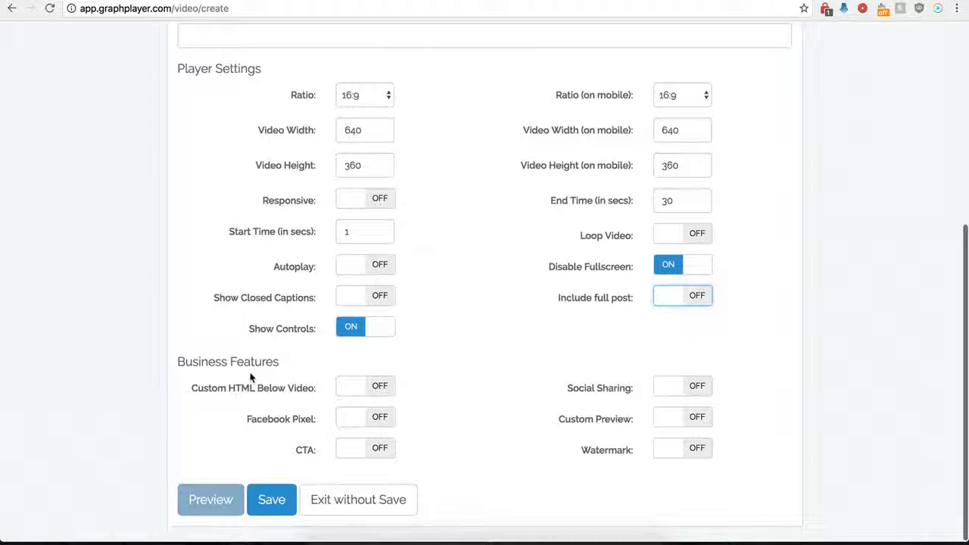
click(271, 493)
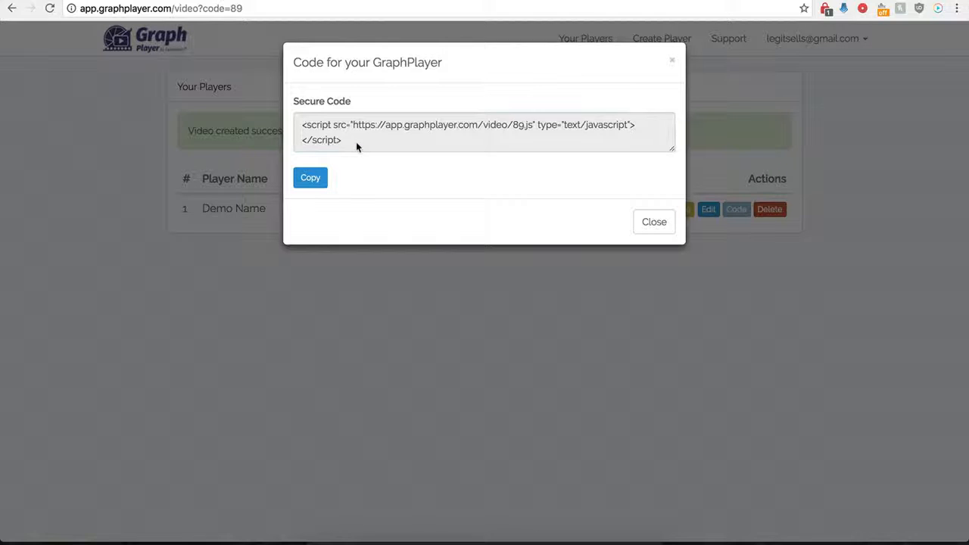
drag(356, 141, 301, 127)
key(super+c)
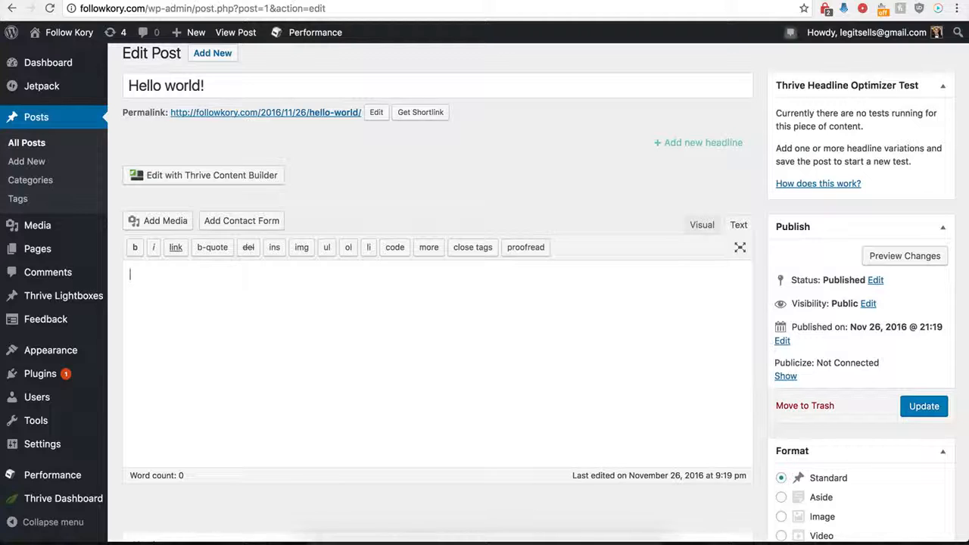
Switch to WordPress, paste the player's embed script into the body of the "Hello world!" post, and update the post.
click(246, 326)
key(super+v)
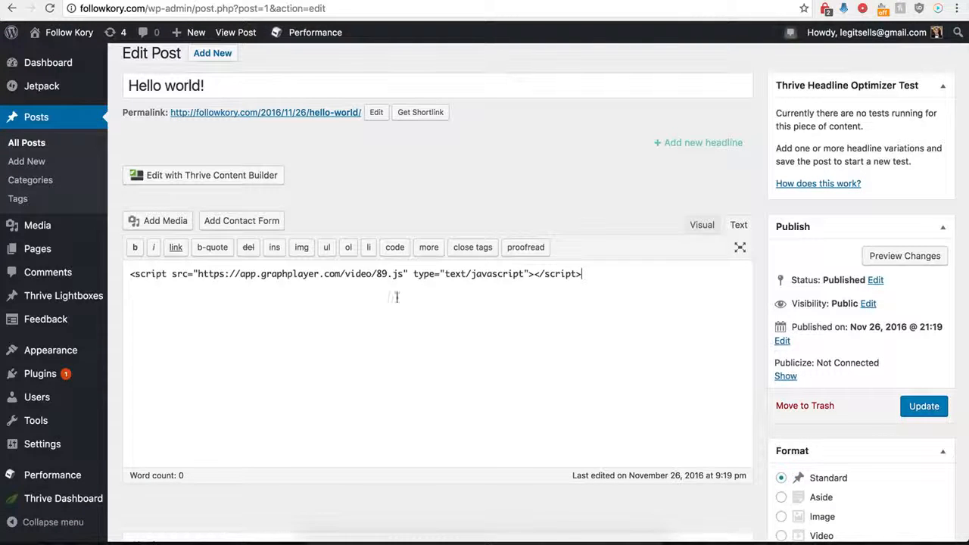
click(925, 412)
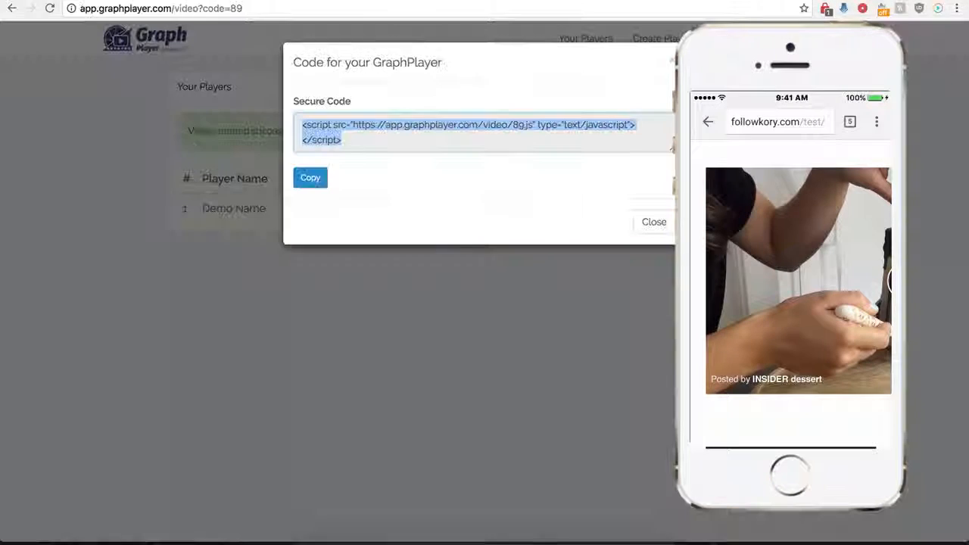
Close the embed code, open the Demo Name player's settings, and turn on showing a GIF instead of the video on mobile devices.
click(643, 233)
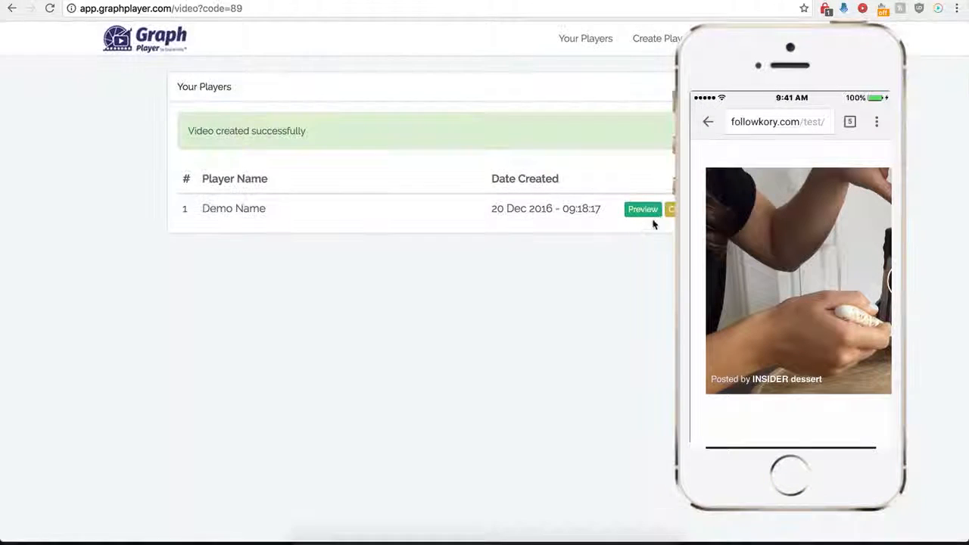
click(670, 209)
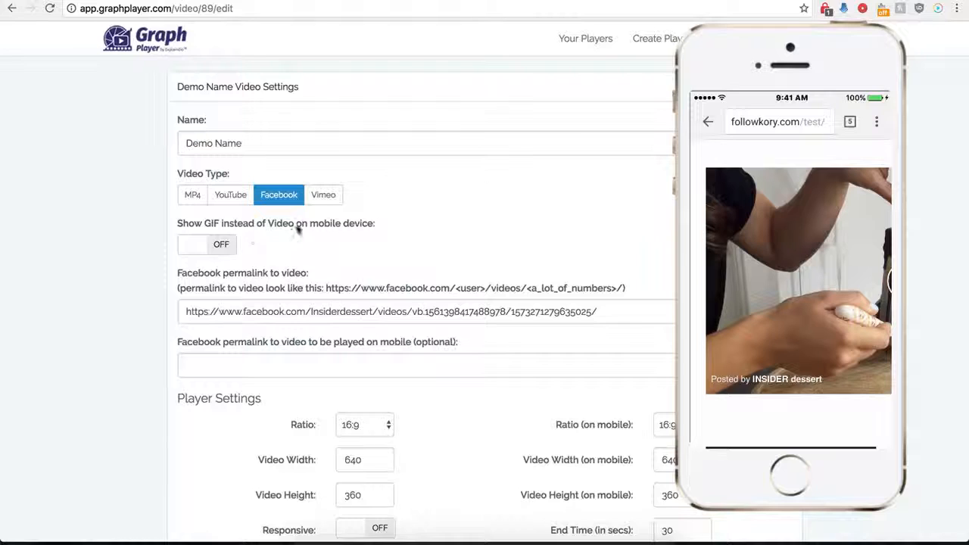
click(226, 245)
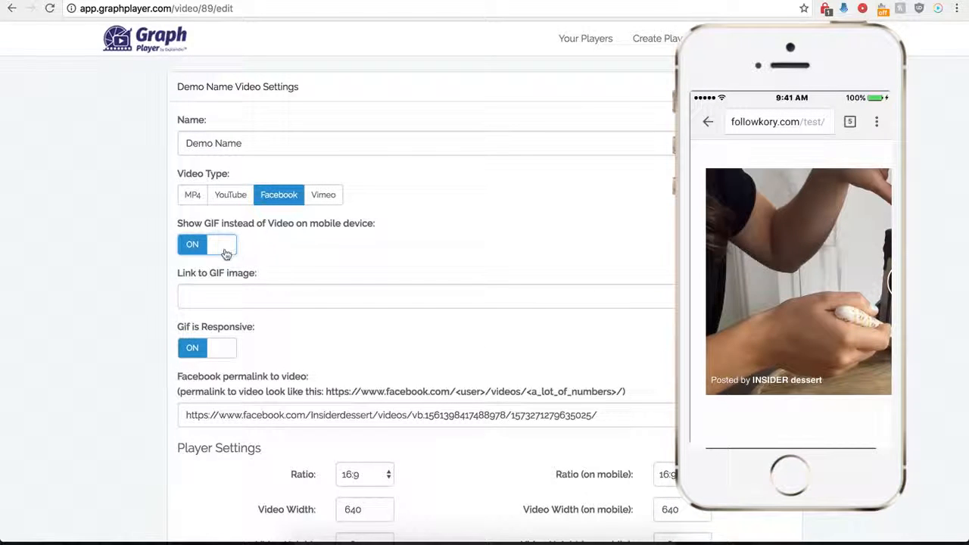
click(226, 295)
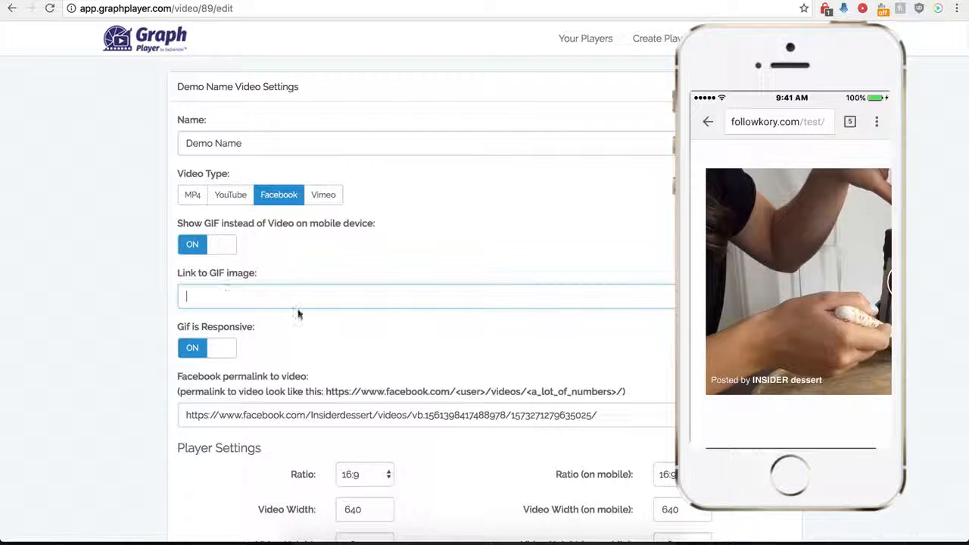
click(719, 2)
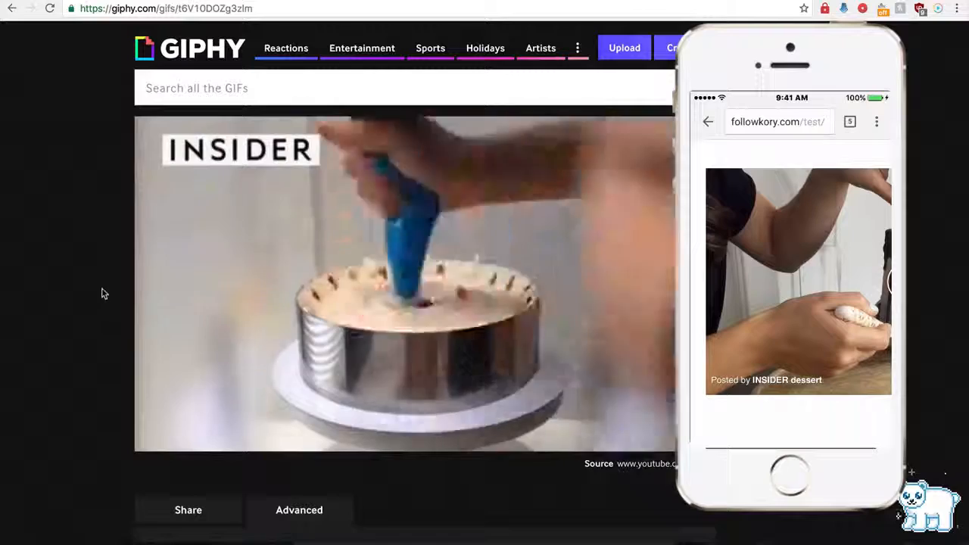
scroll(98, 310, down, 2)
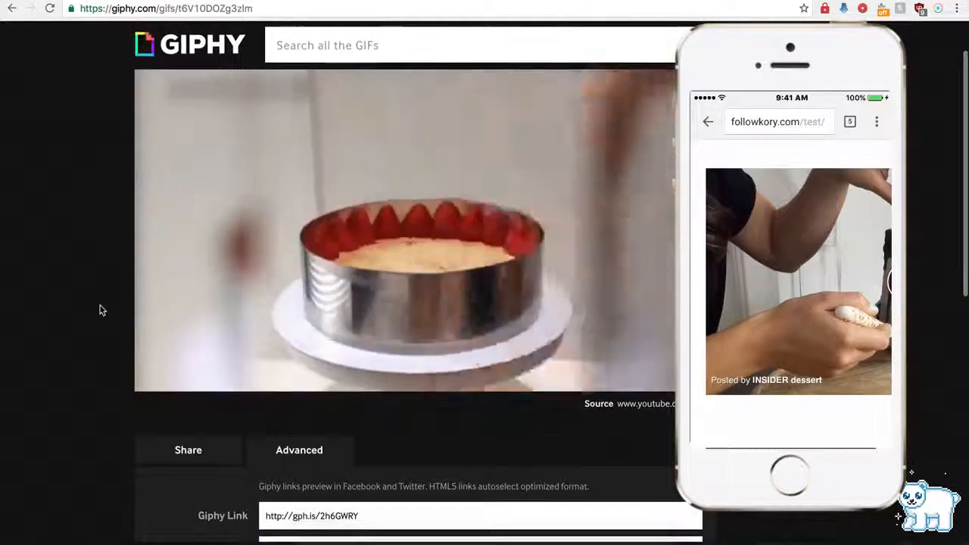
scroll(235, 326, down, 3)
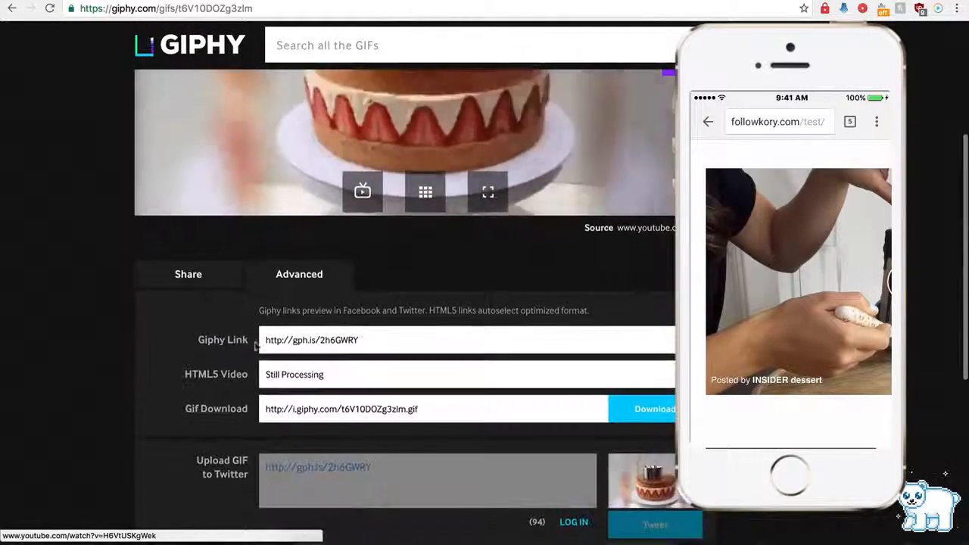
click(300, 341)
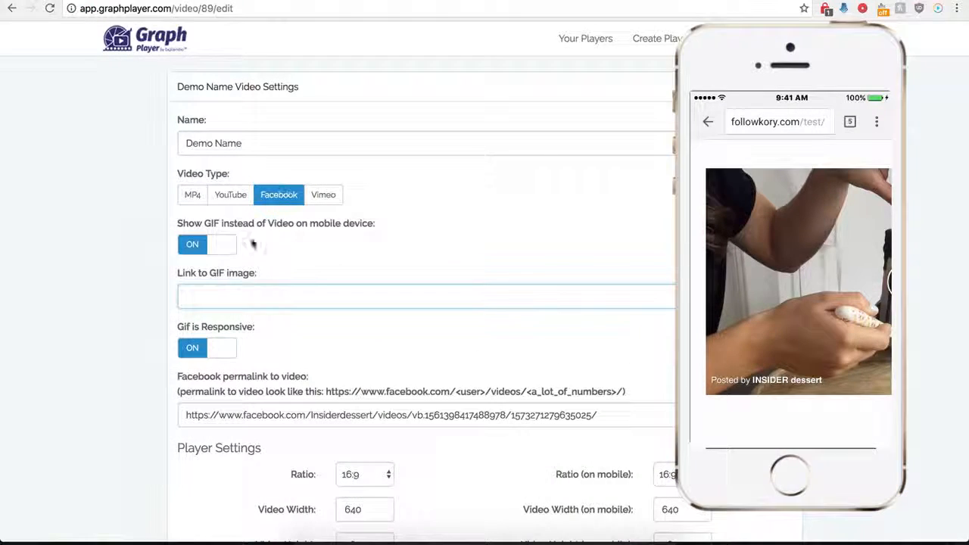
click(249, 295)
text(http://gph.is/2mSDWRY)
scroll(144, 371, down, 5)
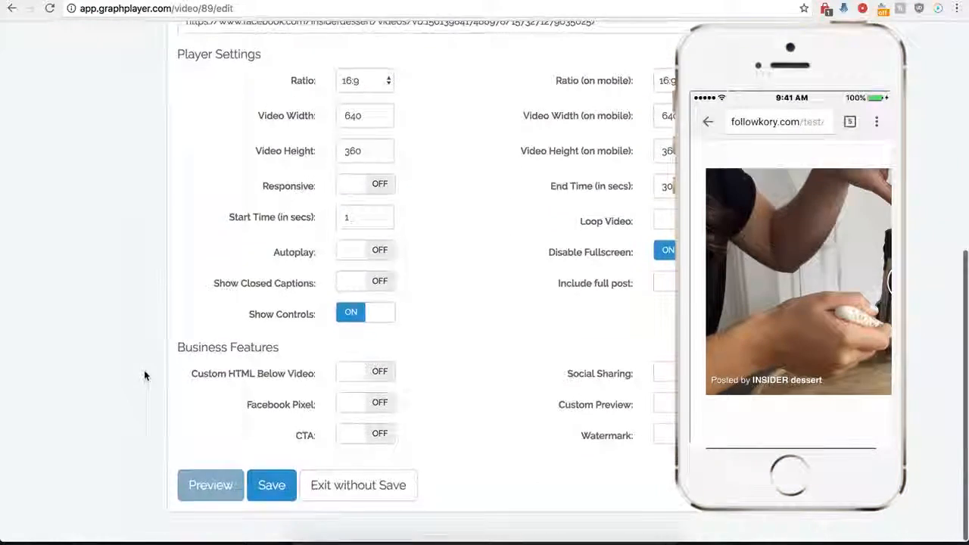
click(271, 500)
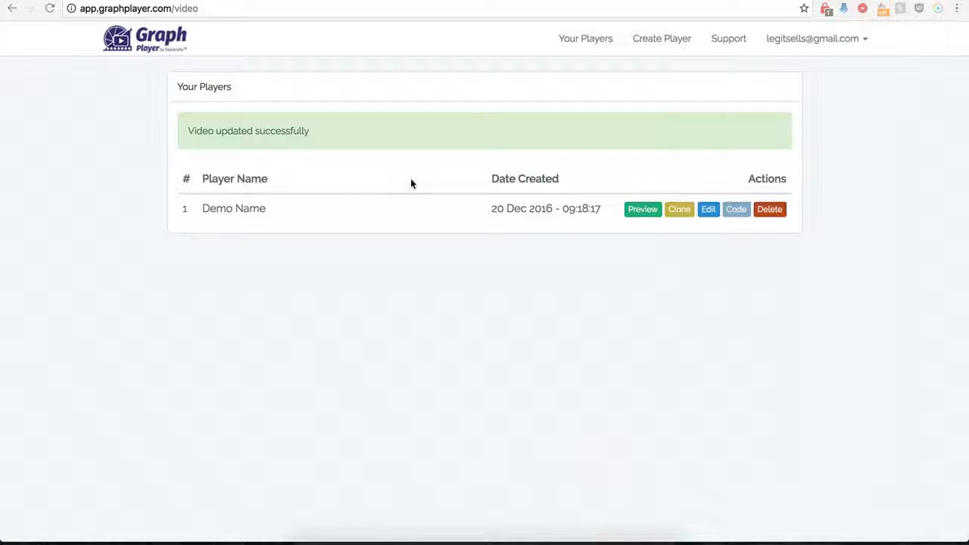
Reopen the Demo Name player's settings, turn on including the full Facebook post, and save the player.
click(706, 214)
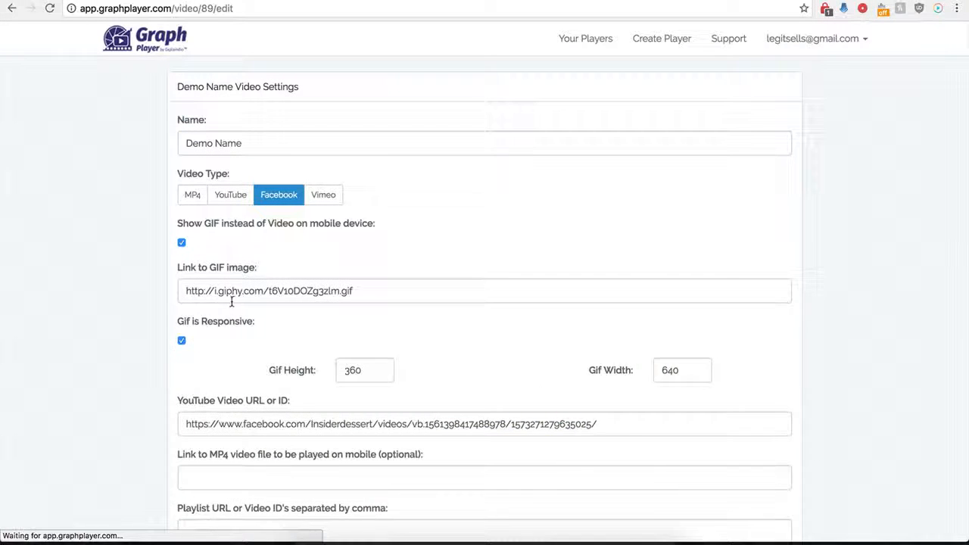
scroll(161, 366, down, 1)
scroll(161, 367, down, 5)
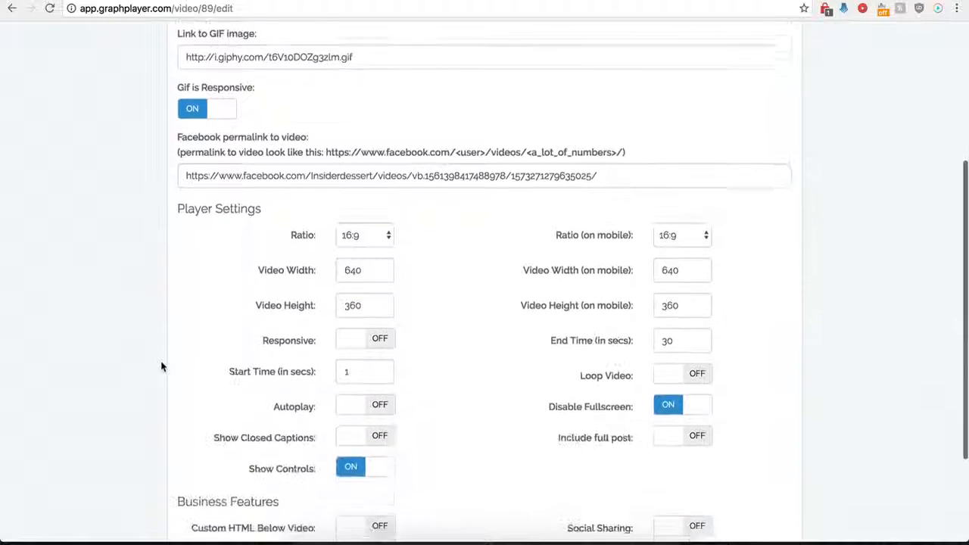
scroll(161, 367, down, 1)
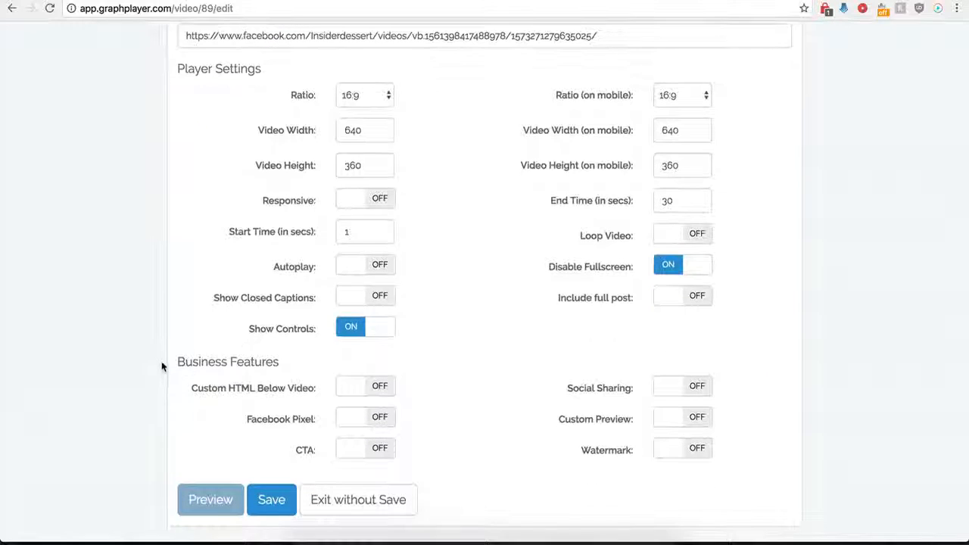
click(696, 298)
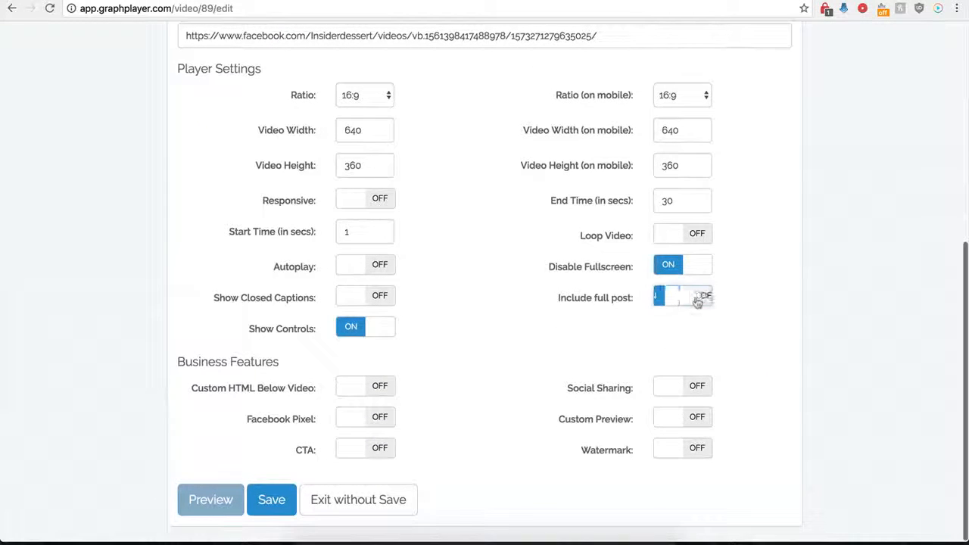
click(255, 500)
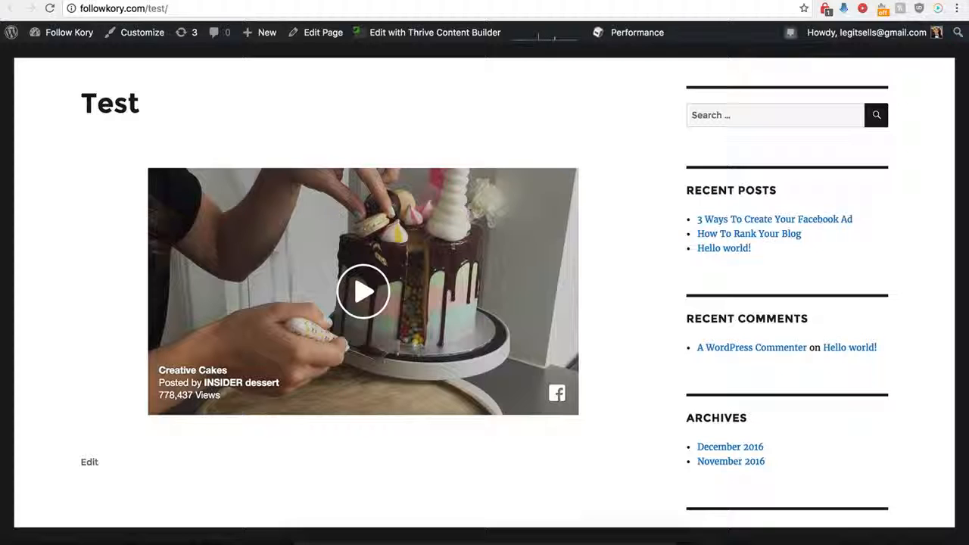
Reload the Test page, view the embedded full post, open its comments on Facebook, and return to GraphPlayer.
click(50, 9)
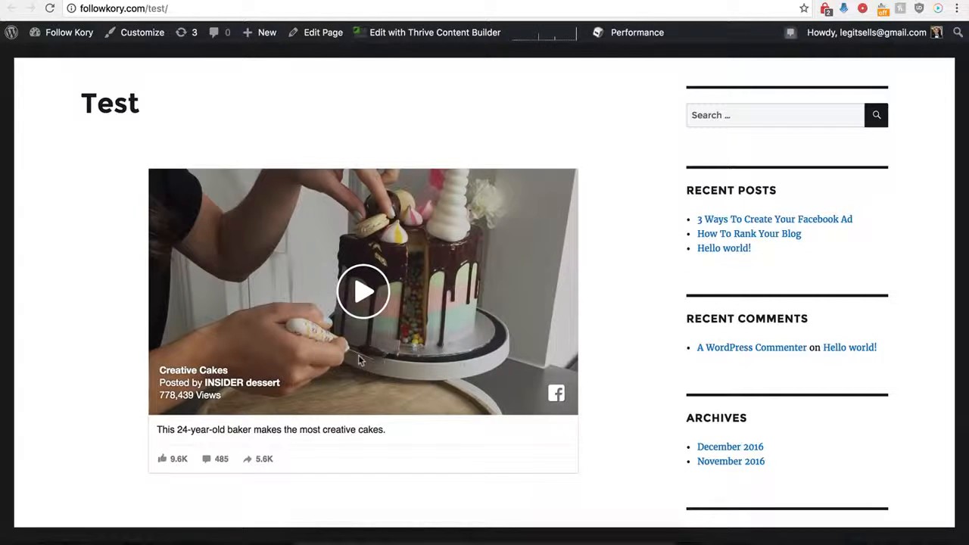
scroll(128, 445, down, 1)
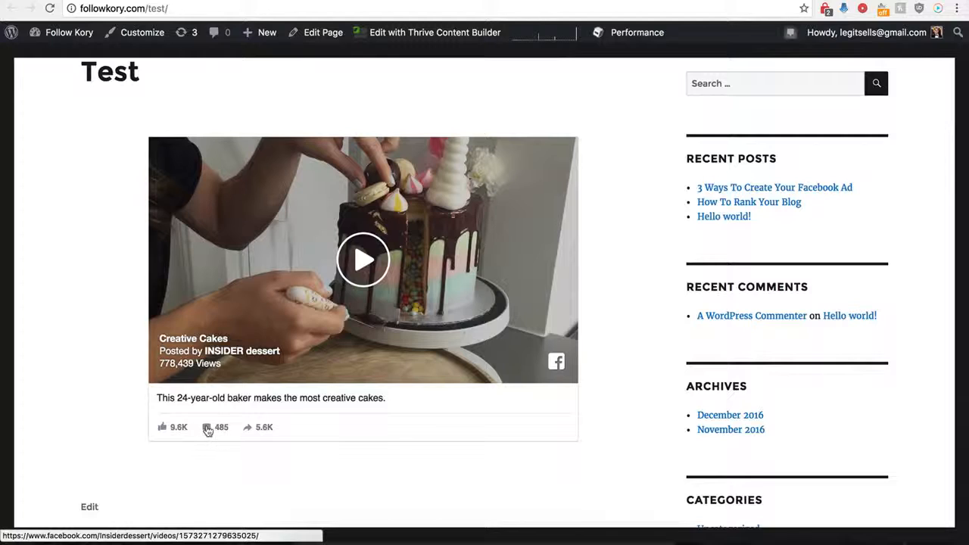
click(208, 430)
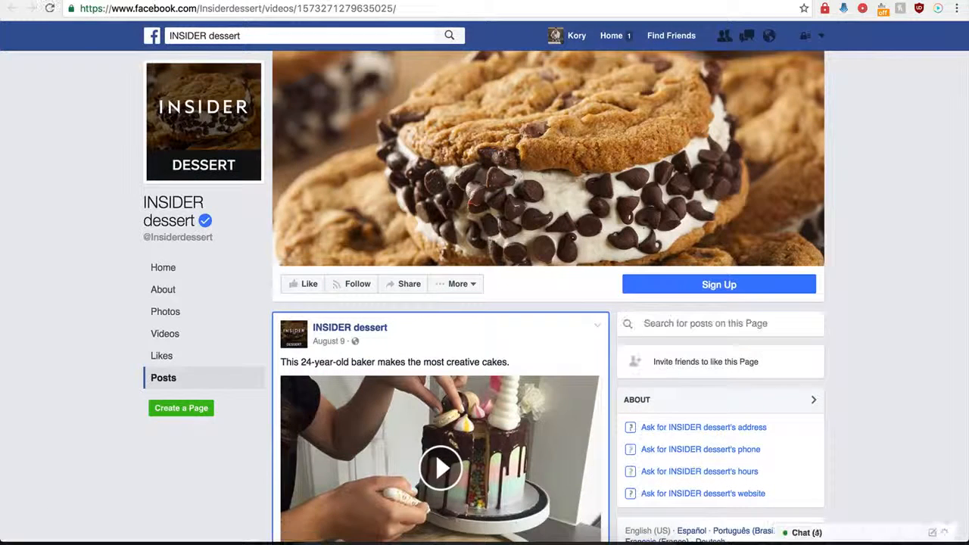
key(super+w)
key(super+w)
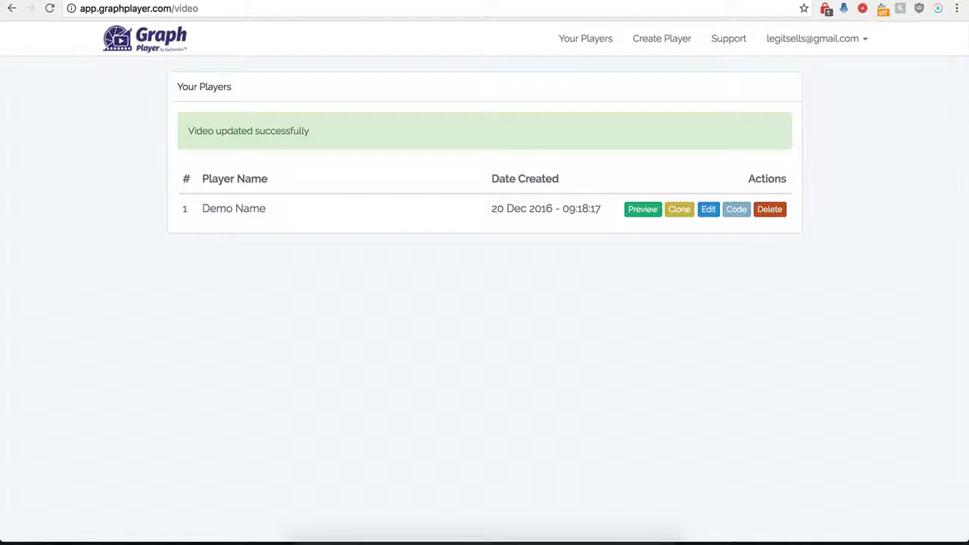
Reopen the Demo Name player's settings and turn on custom HTML below the video.
click(710, 214)
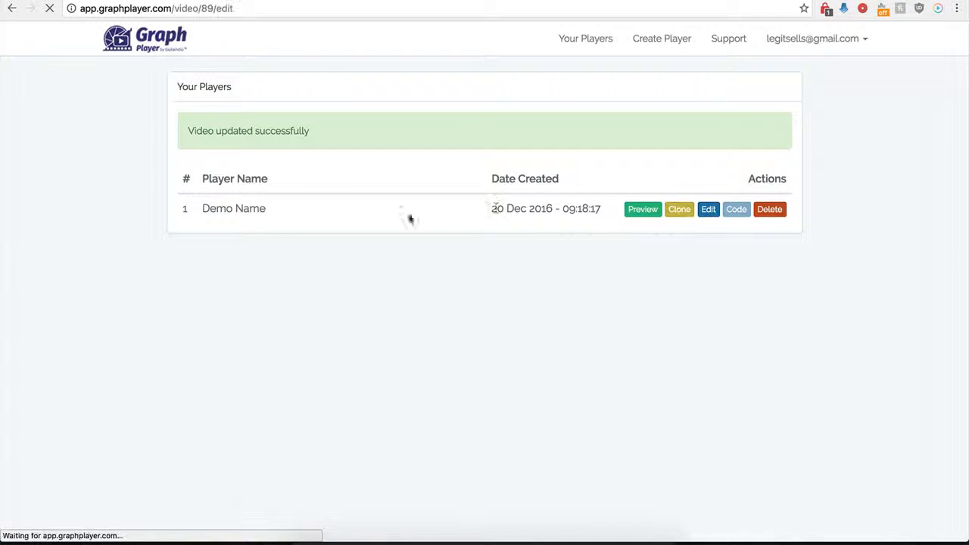
scroll(212, 374, down, 5)
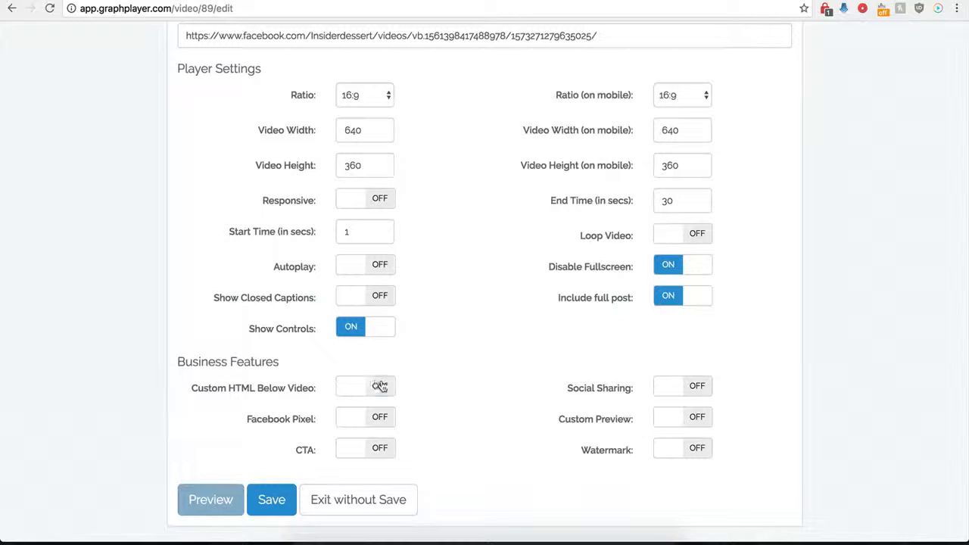
click(381, 386)
scroll(413, 420, down, 2)
scroll(413, 420, down, 2)
click(357, 299)
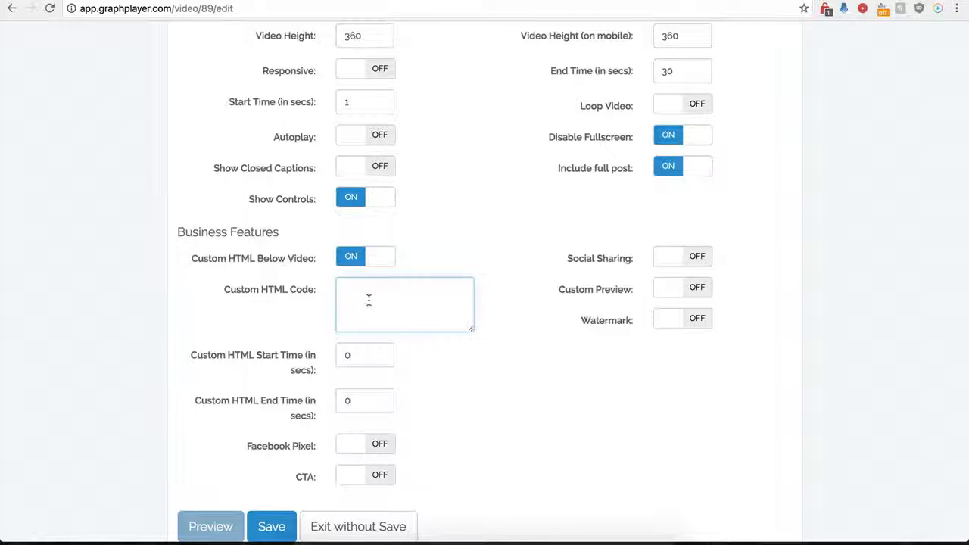
Set the custom HTML start time to 120 seconds.
drag(359, 359, 336, 357)
drag(364, 399, 336, 401)
click(353, 359)
click(376, 301)
scroll(376, 300, up, 4)
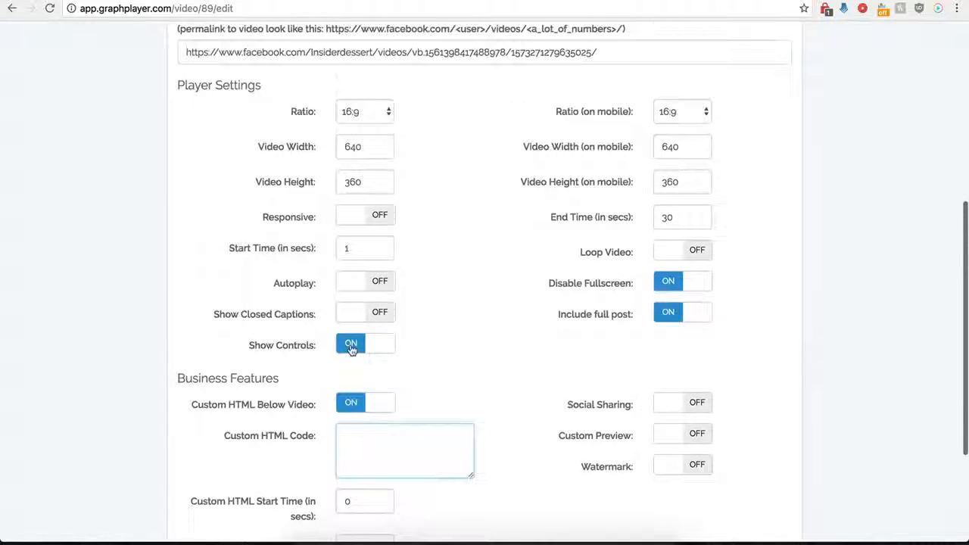
scroll(350, 344, down, 2)
scroll(367, 359, down, 1)
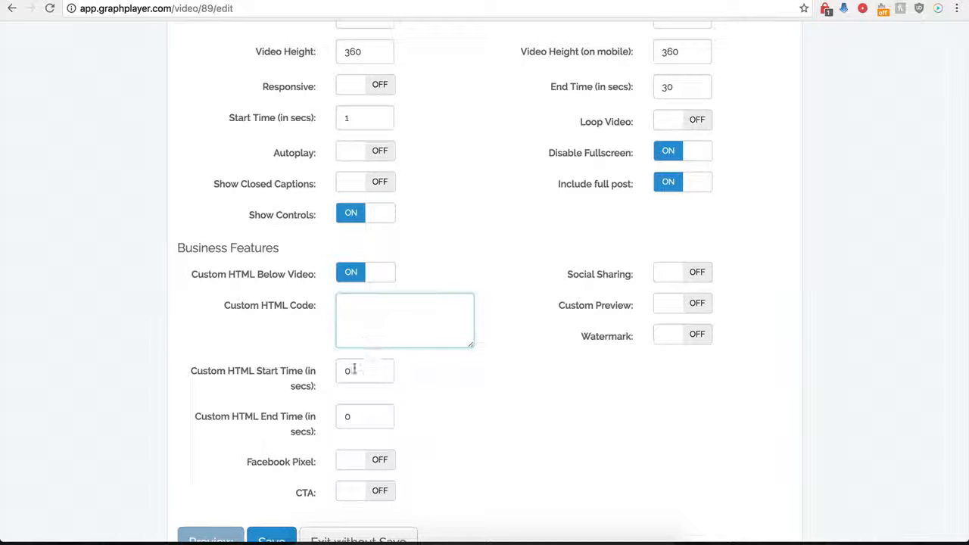
drag(371, 371, 339, 371)
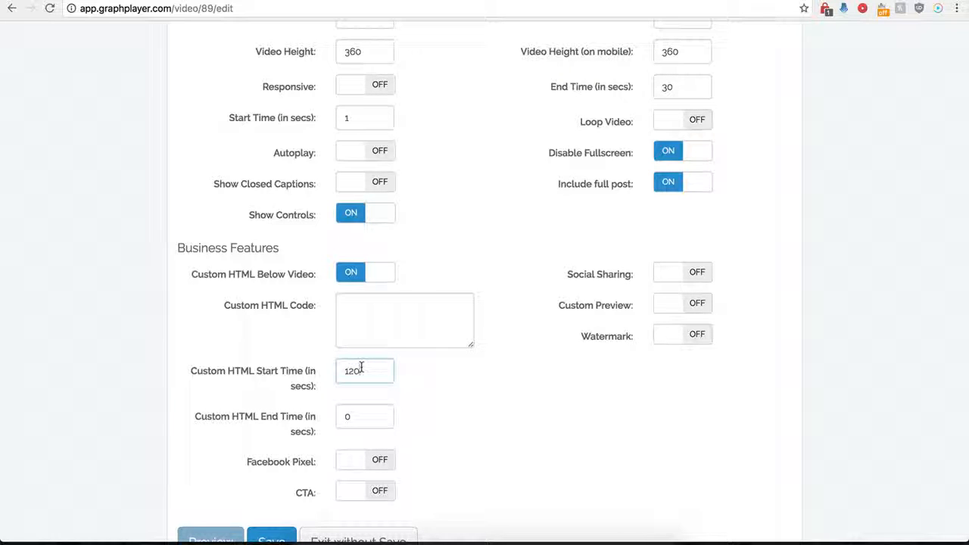
click(360, 311)
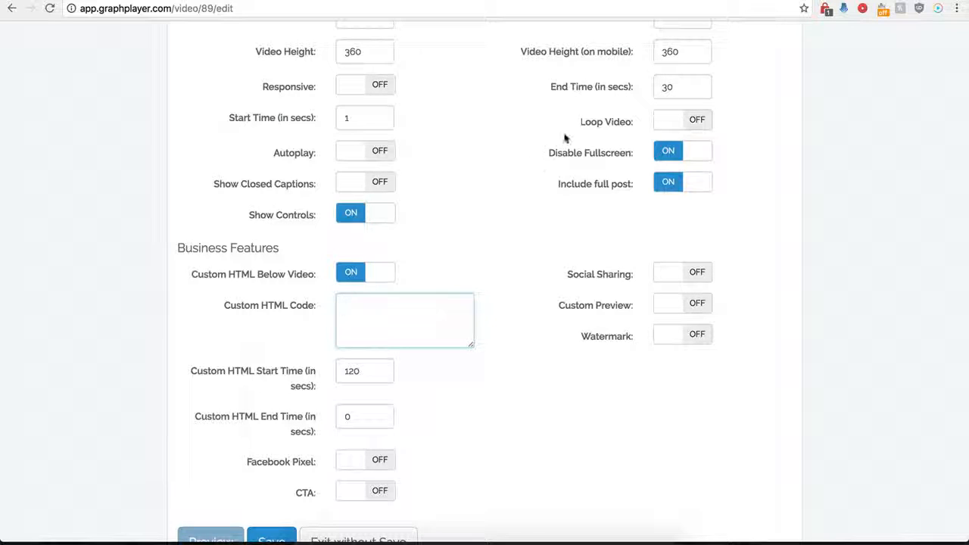
scroll(428, 314, down, 1)
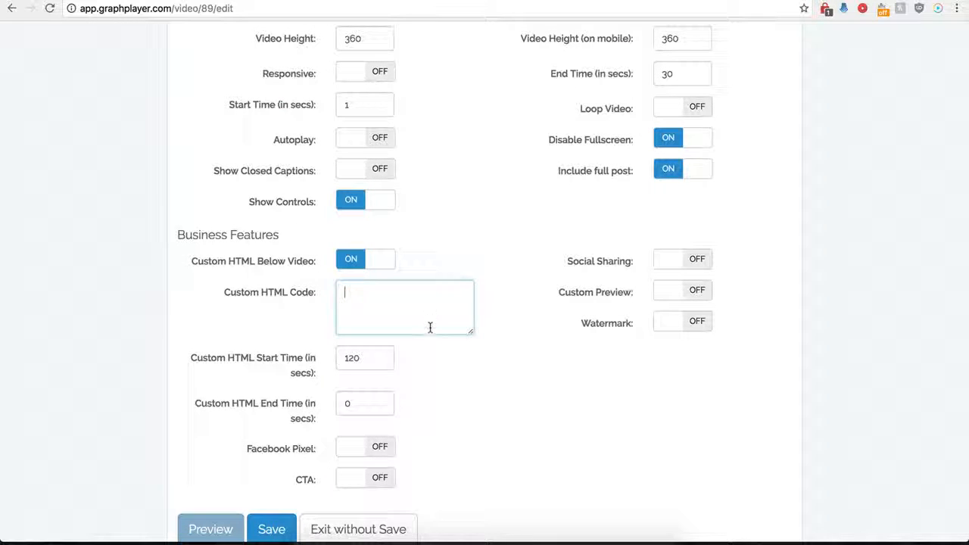
key(ctrl+v)
drag(471, 334, 503, 376)
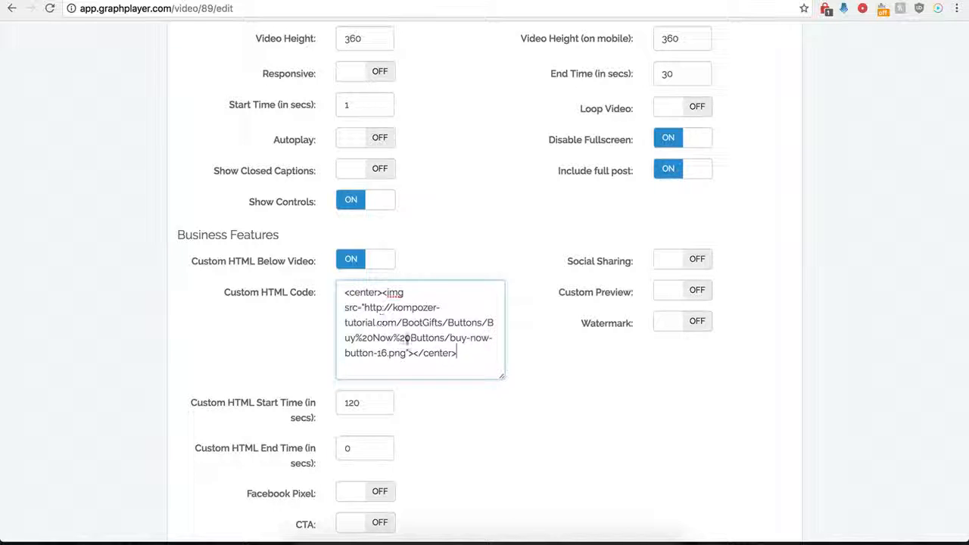
click(370, 391)
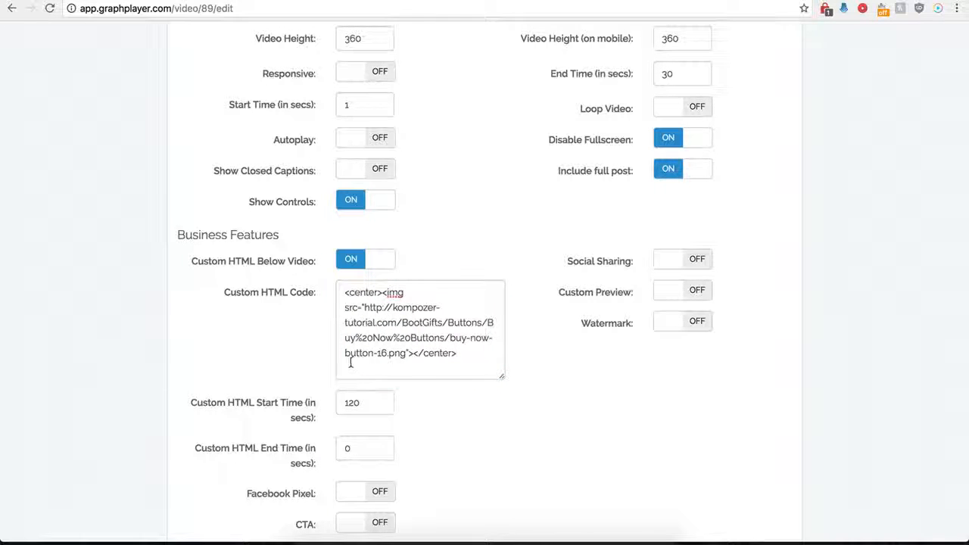
Set the custom HTML start time to 0 seconds and save the player.
click(348, 404)
double_click(350, 404)
text(0)
click(452, 455)
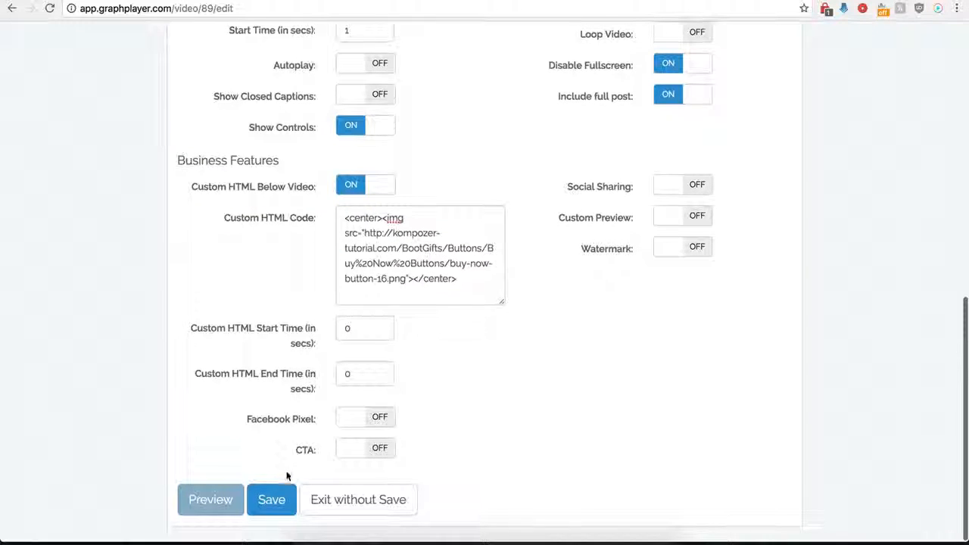
click(271, 499)
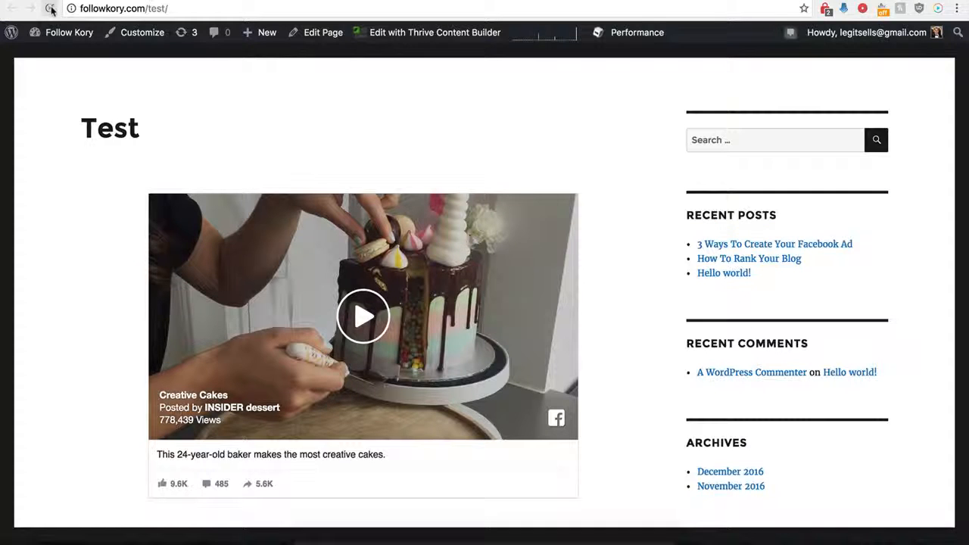
Reload the Test page on the WordPress site and check the Buy Now button beneath the embedded Facebook video.
click(50, 8)
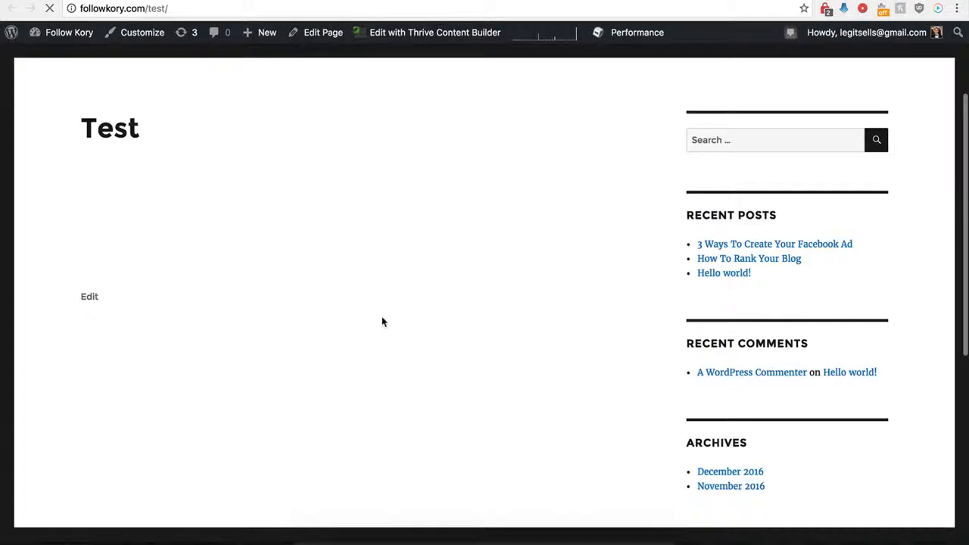
scroll(346, 341, down, 2)
scroll(346, 341, down, 5)
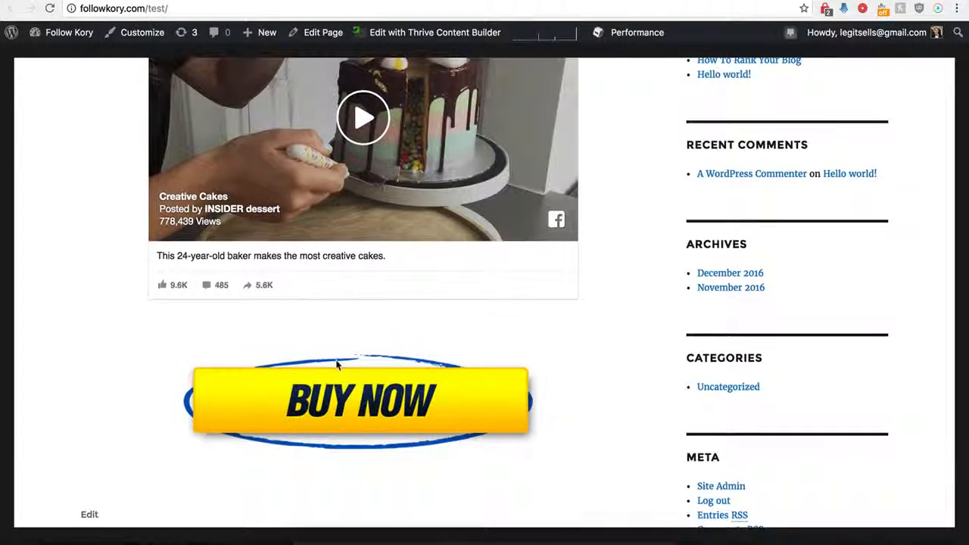
scroll(350, 350, up, 2)
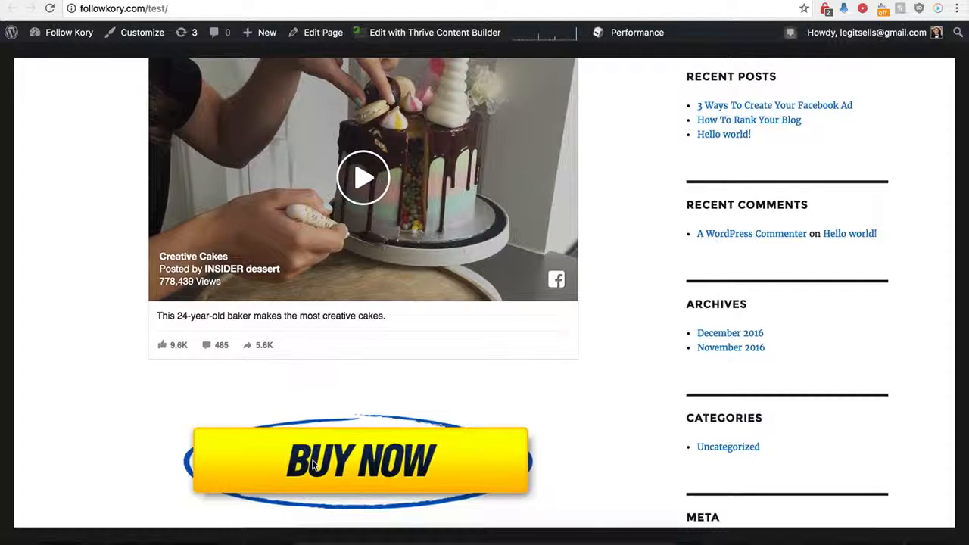
scroll(329, 426, up, 2)
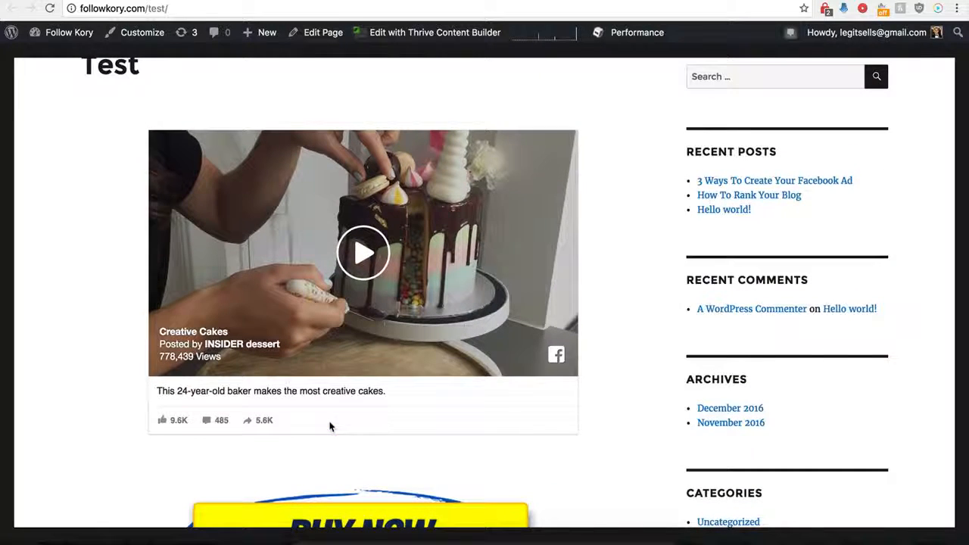
Open the Demo Name player for editing and turn off the custom HTML below the video.
scroll(330, 426, down, 1)
scroll(330, 424, up, 3)
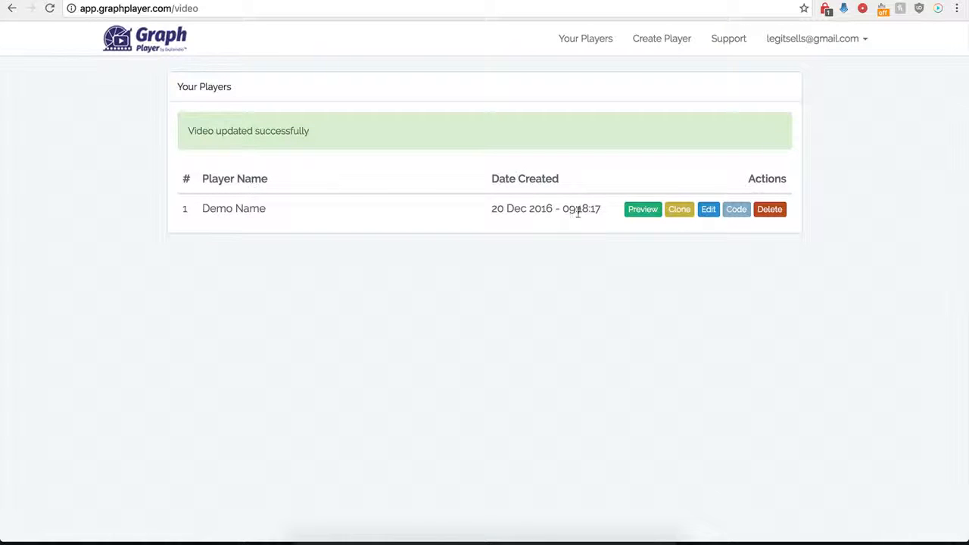
click(708, 209)
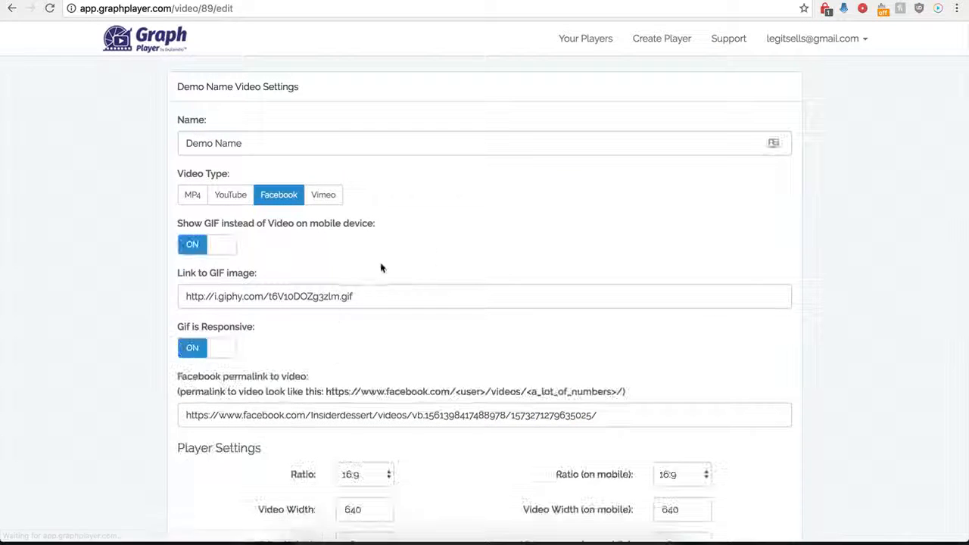
scroll(171, 410, down, 5)
scroll(172, 412, down, 3)
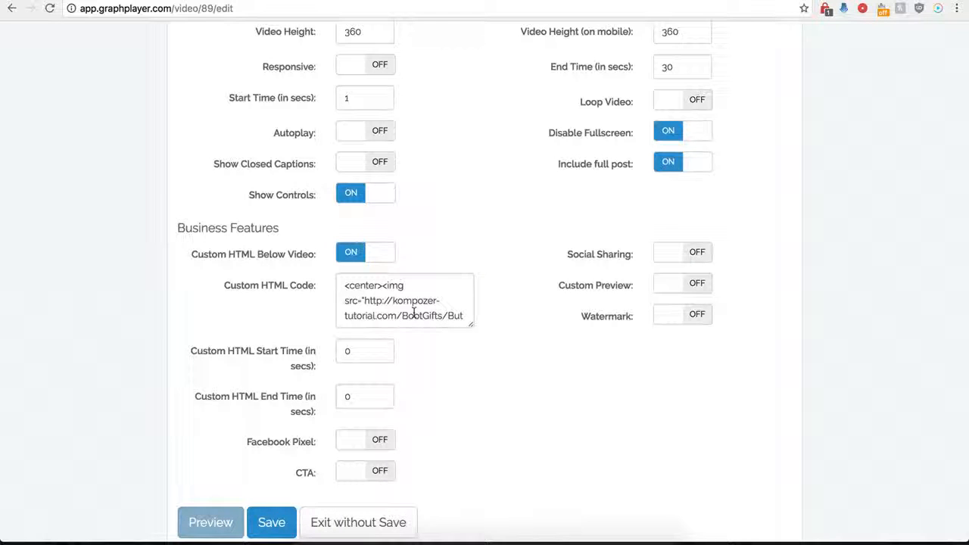
click(350, 252)
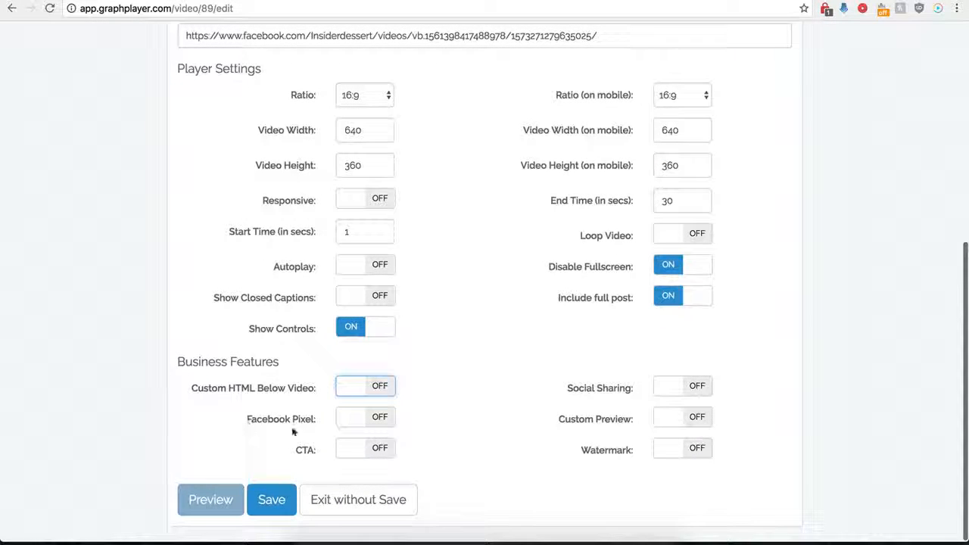
click(381, 419)
scroll(333, 435, down, 2)
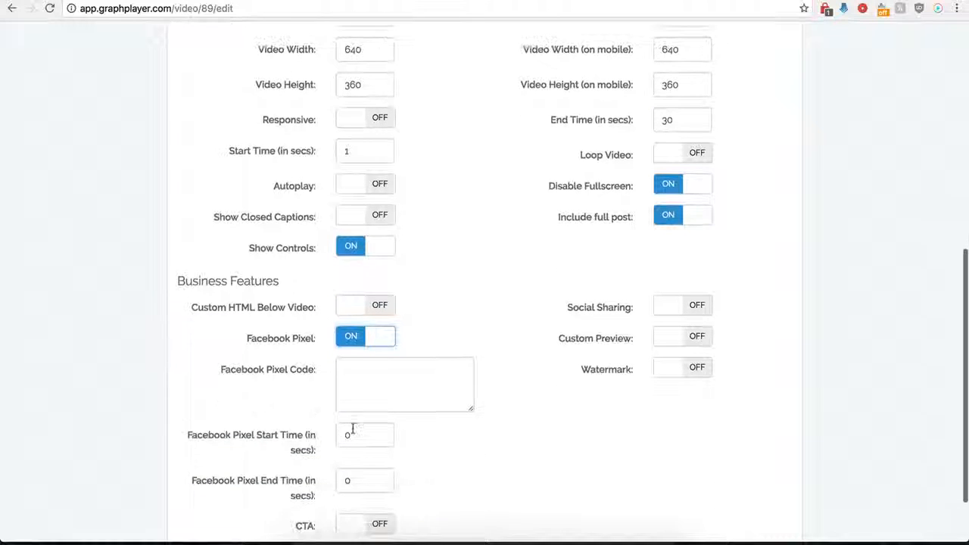
scroll(361, 393, down, 1)
click(377, 350)
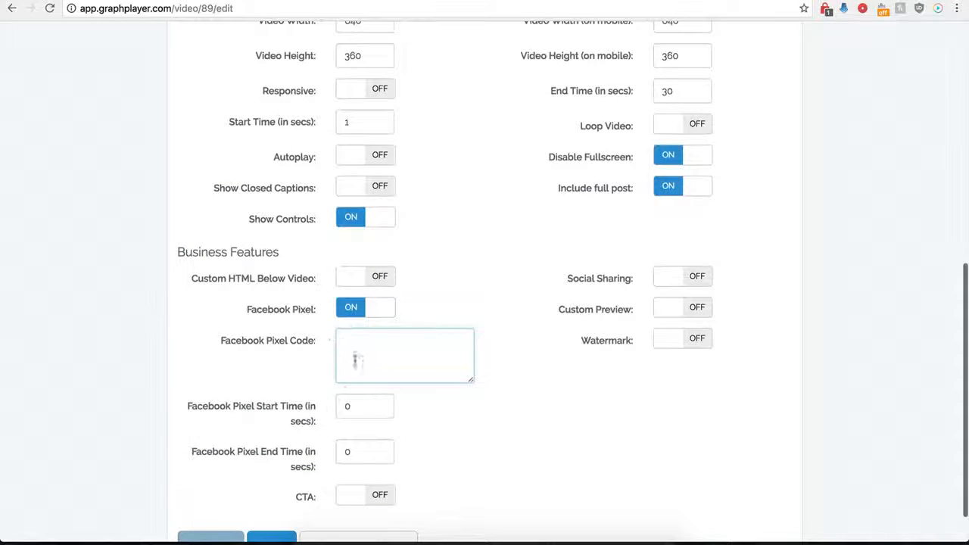
click(349, 309)
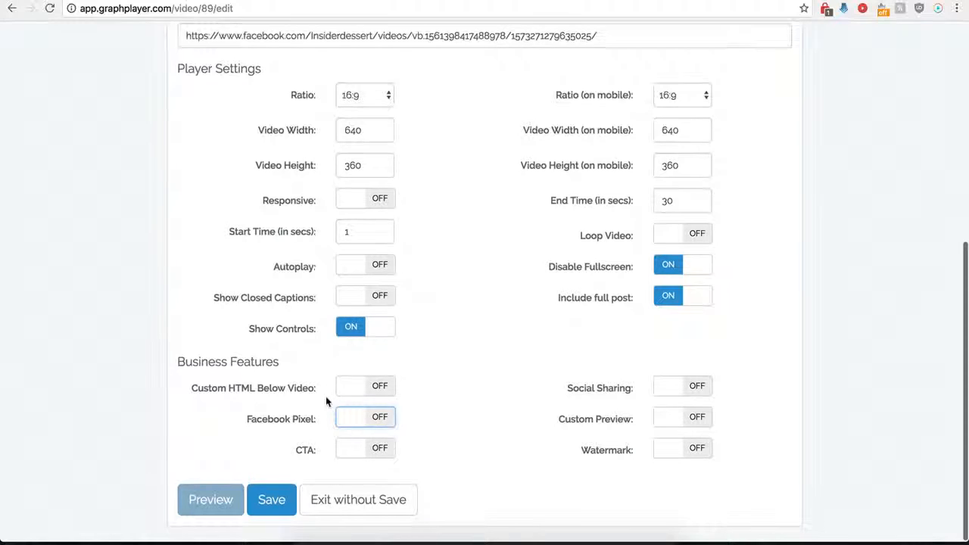
click(382, 451)
scroll(437, 476, down, 4)
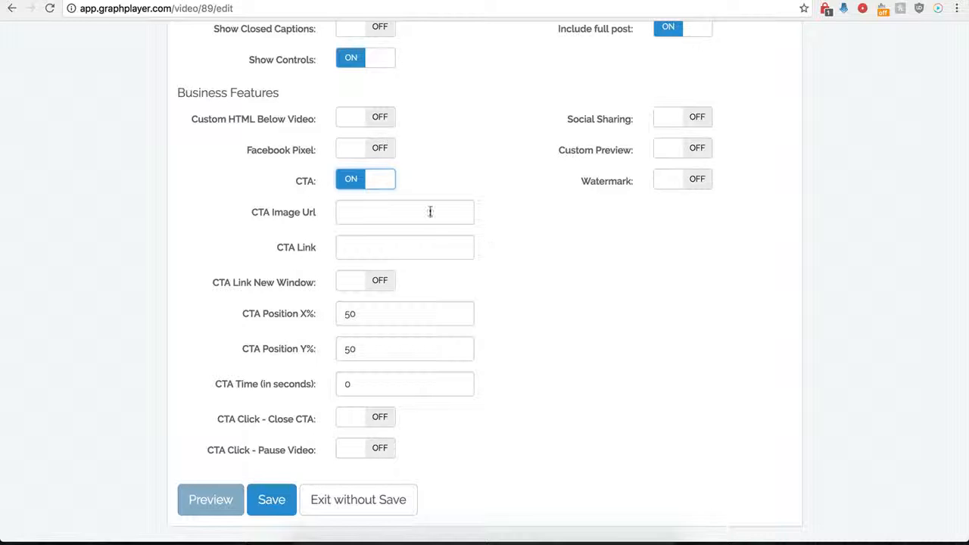
click(360, 211)
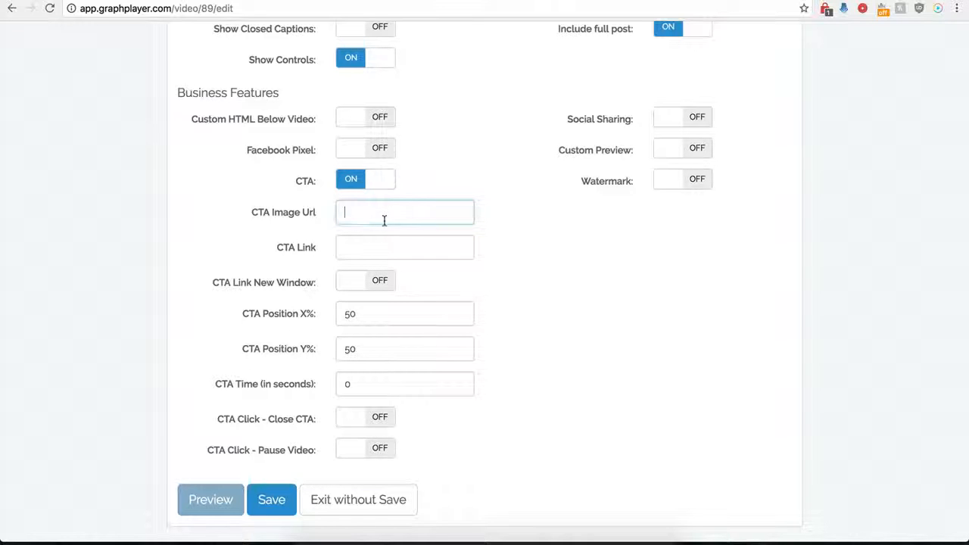
key(super+v)
click(354, 248)
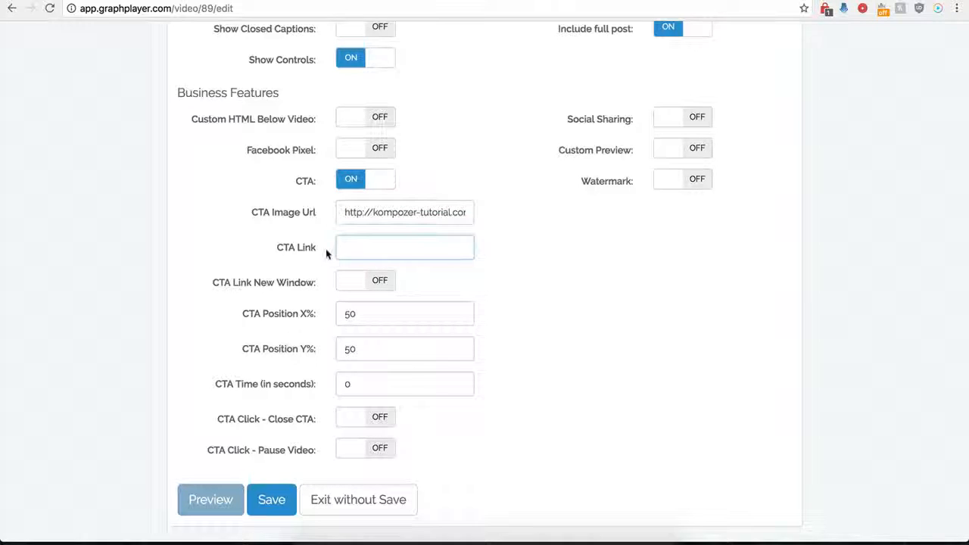
click(360, 249)
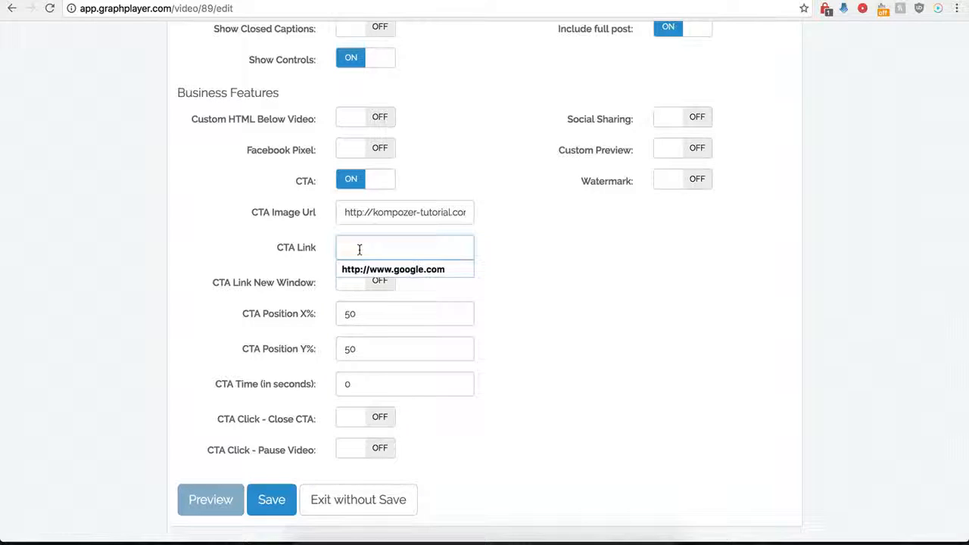
click(368, 270)
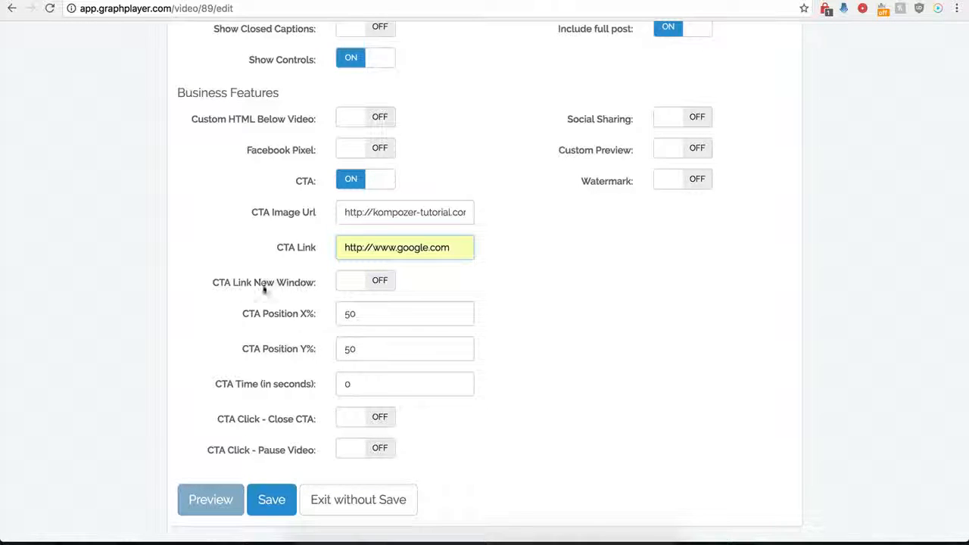
click(377, 281)
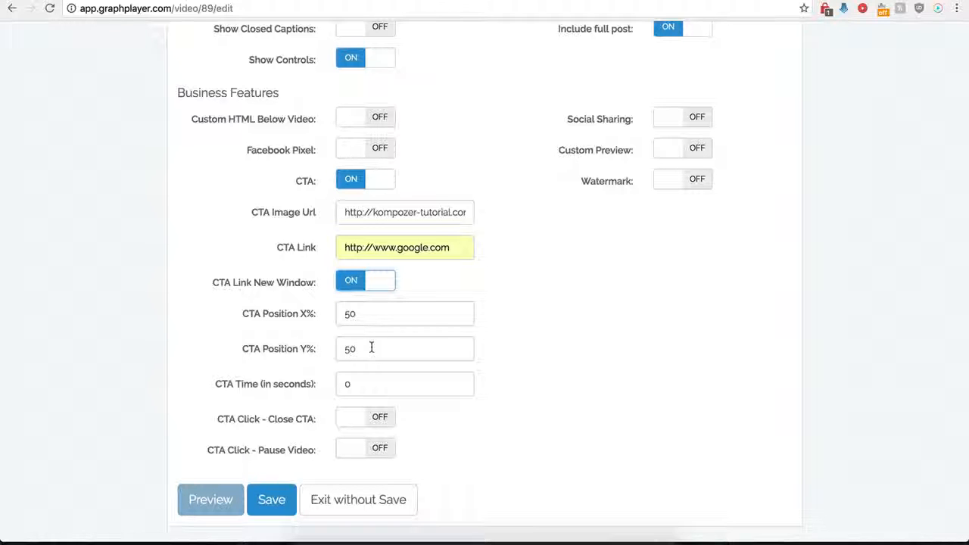
drag(360, 383, 307, 387)
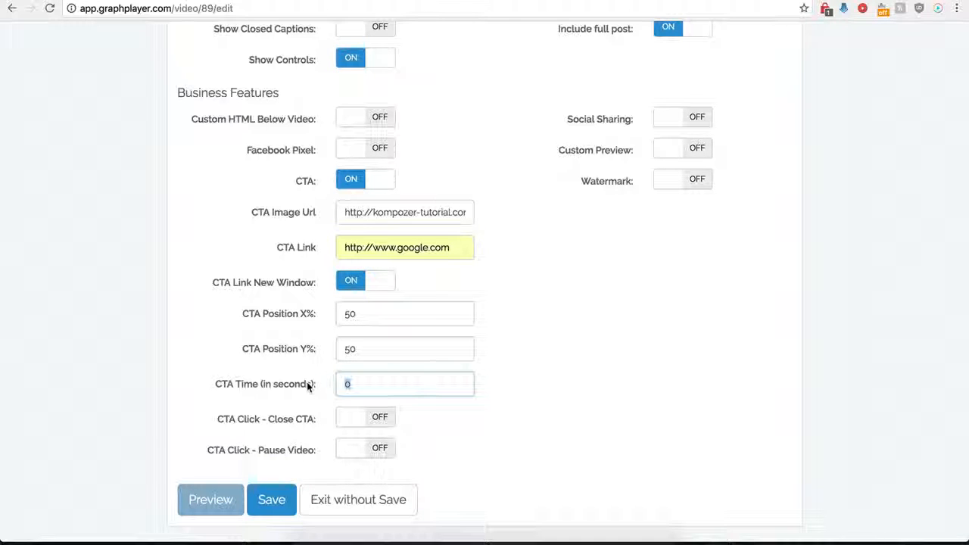
text(12)
key(BackSpace)
key(BackSpace)
text(0)
Make the CTA close when clicked, then save the player and reload the Test page to check it.
click(404, 451)
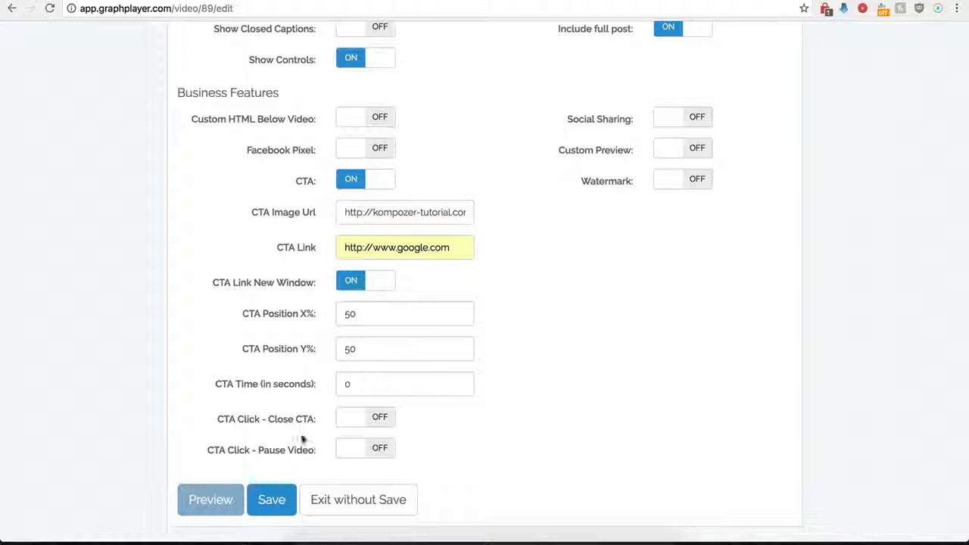
click(381, 422)
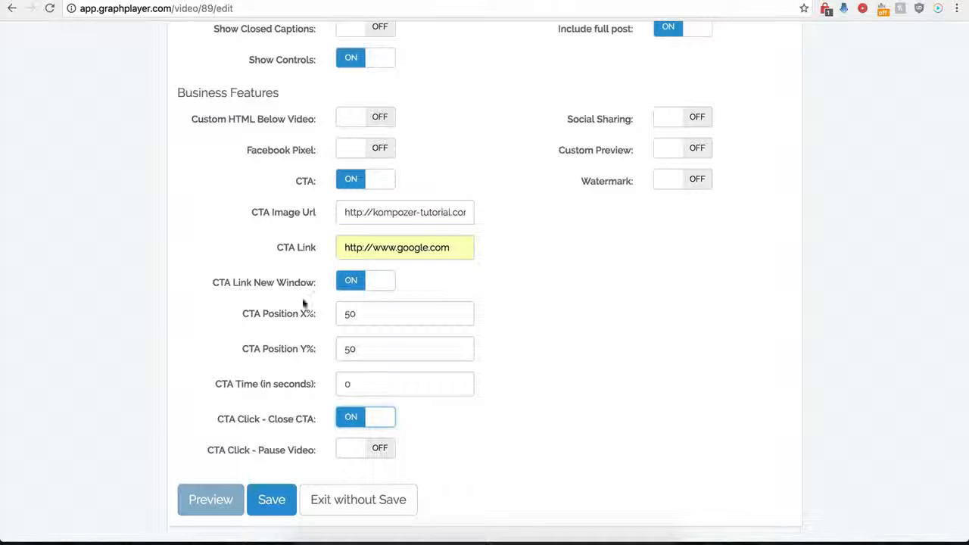
click(263, 506)
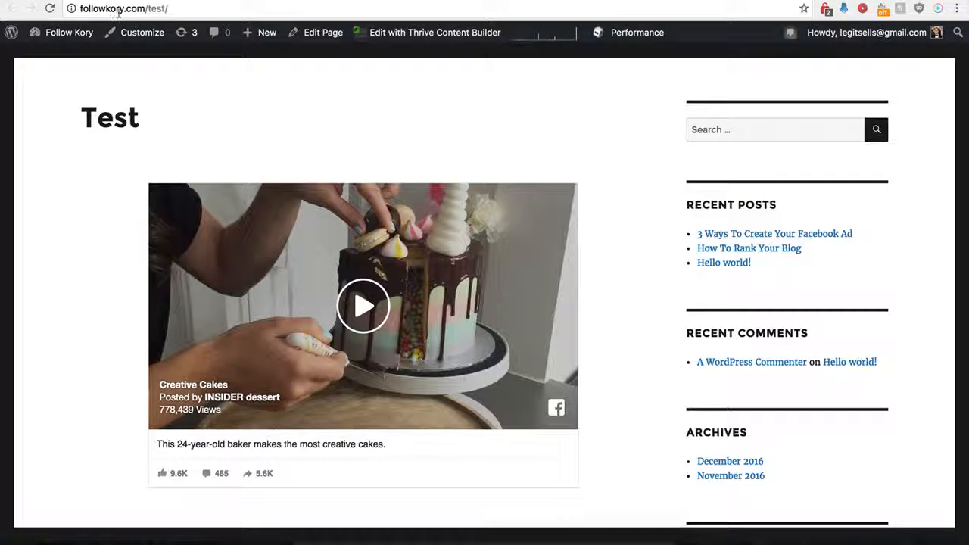
click(50, 8)
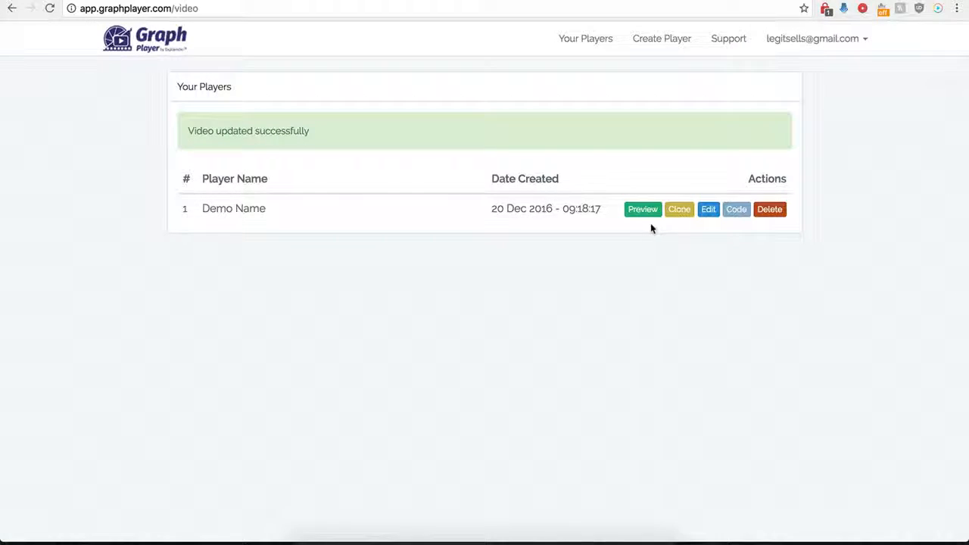
Set the Demo Name player's CTA Position X% to 0, save it and try the Buy Now overlay on the Test page.
click(706, 211)
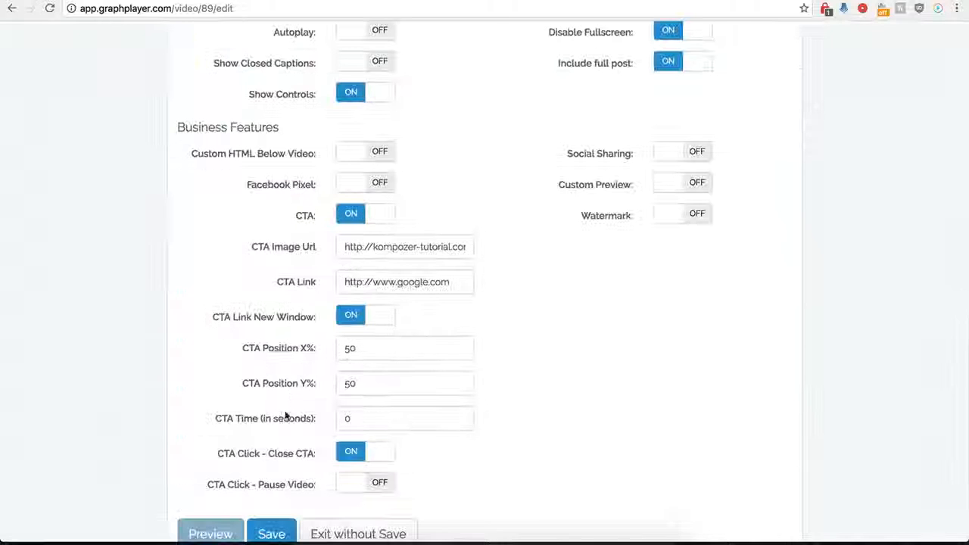
scroll(309, 391, down, 1)
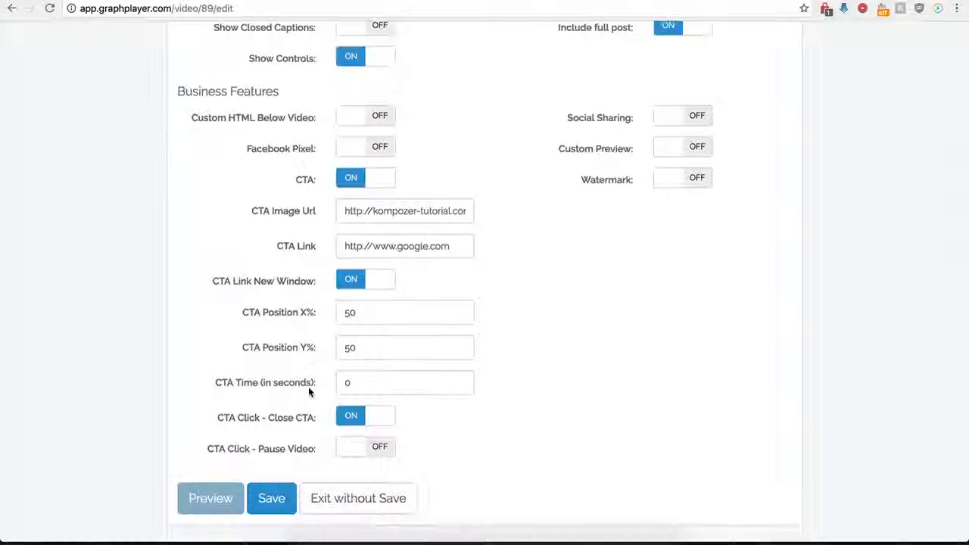
click(365, 319)
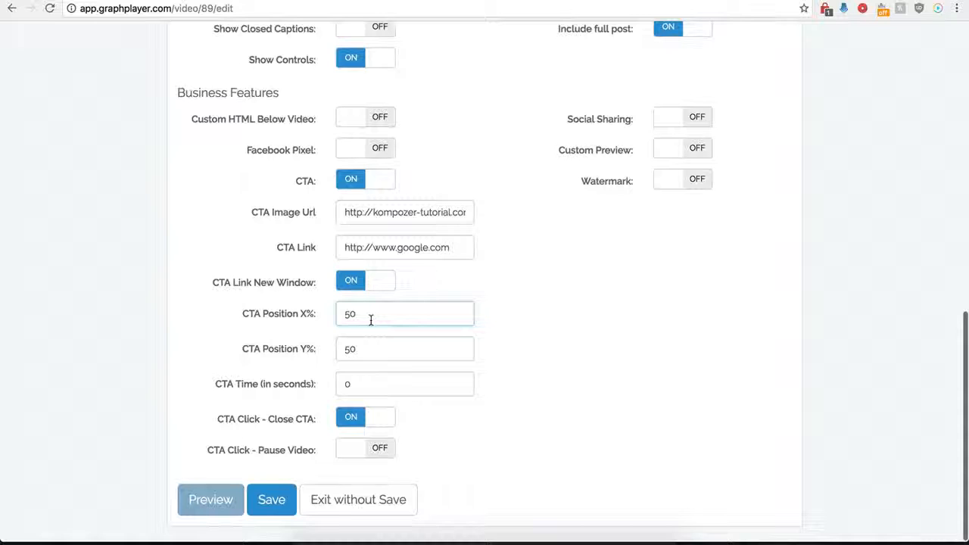
key(BackSpace)
key(BackSpace)
text(0)
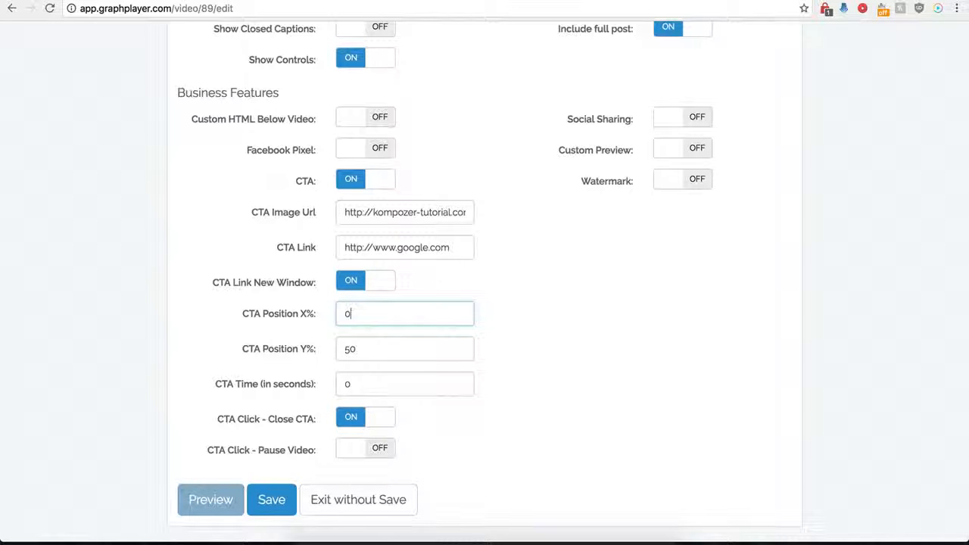
click(271, 502)
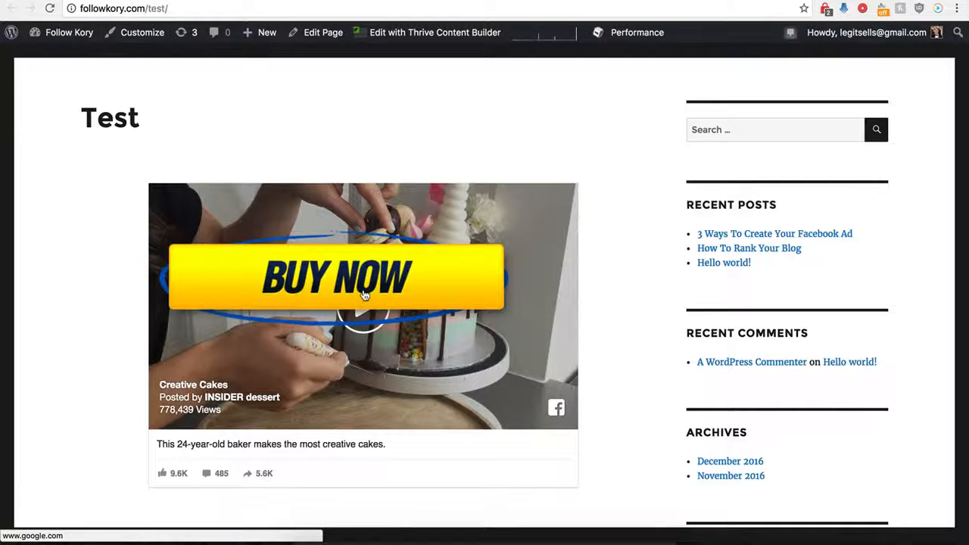
click(345, 279)
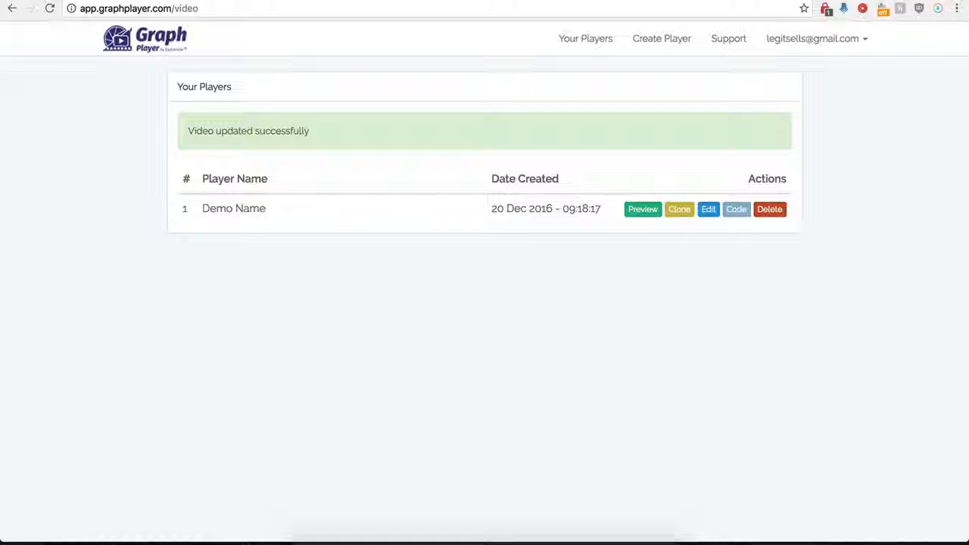
Reopen the Demo Name player's settings and turn off its CTA.
click(708, 209)
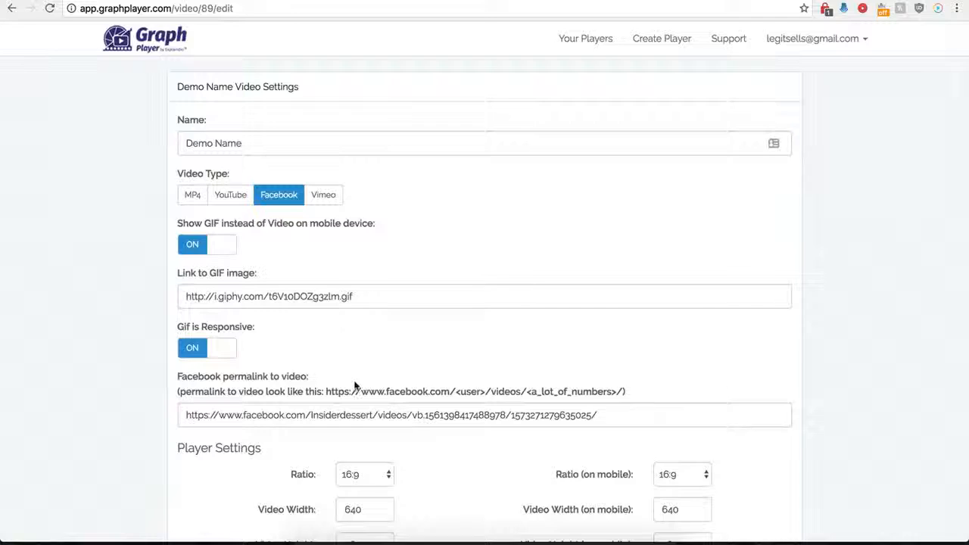
scroll(357, 357, down, 9)
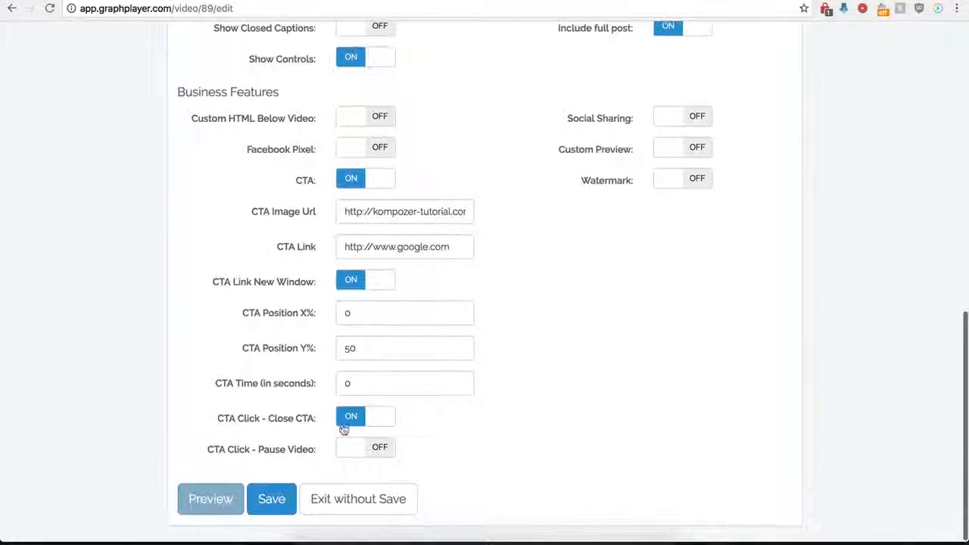
click(348, 178)
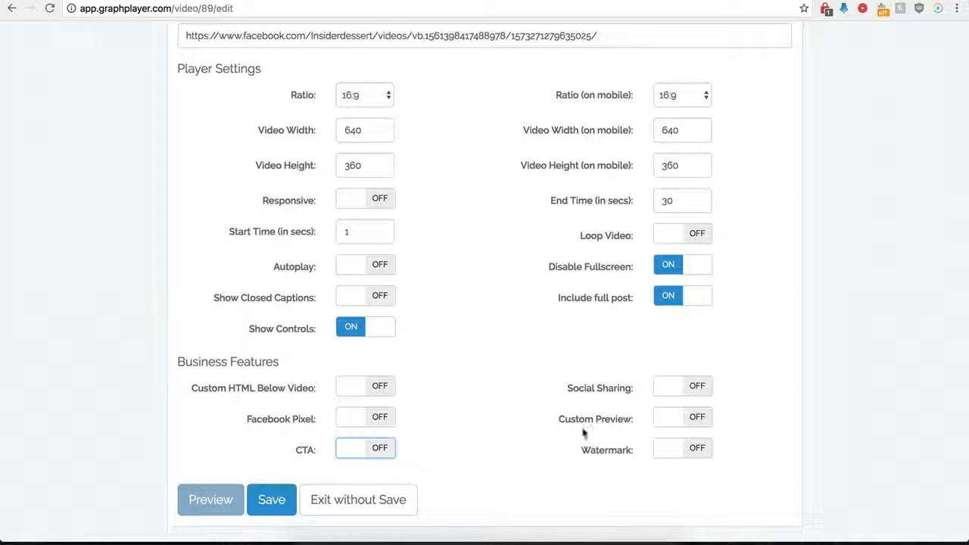
click(617, 388)
scroll(536, 416, down, 3)
scroll(538, 420, down, 2)
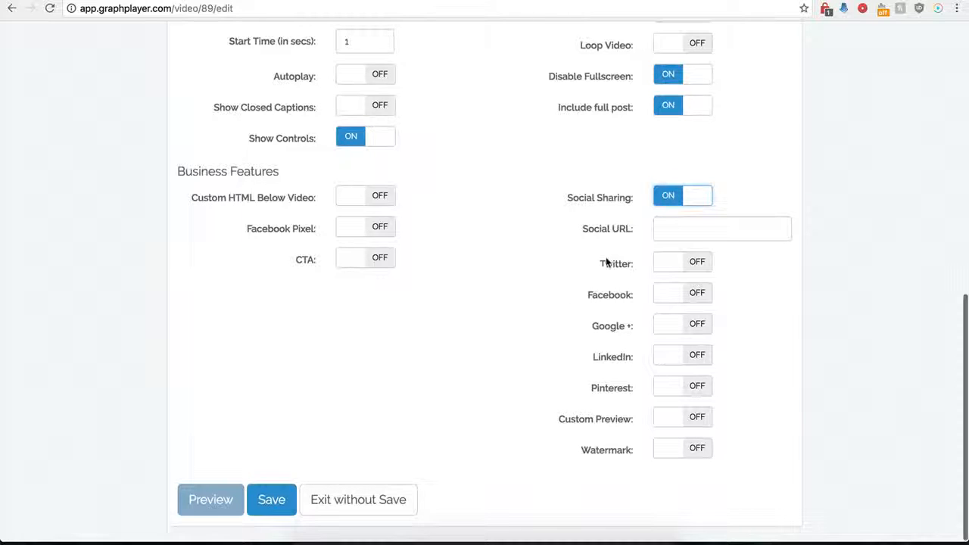
click(670, 229)
click(669, 228)
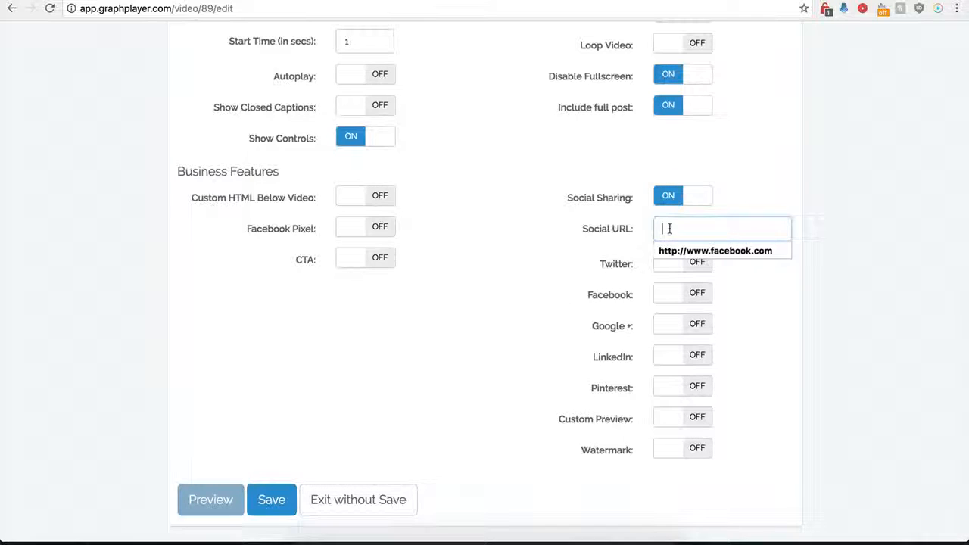
click(671, 249)
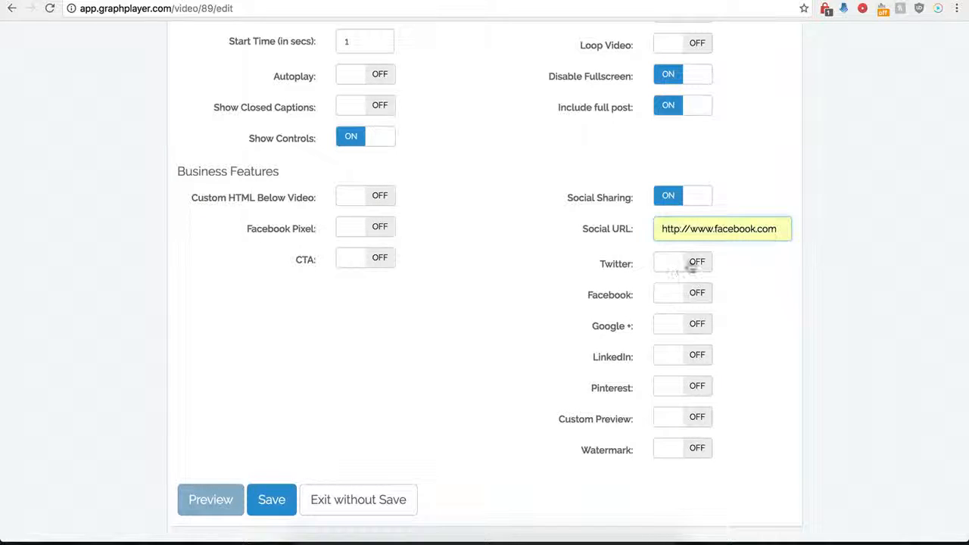
Enable Twitter sharing with the handle testing and the text twitter.
click(695, 264)
click(675, 296)
click(679, 319)
click(677, 334)
click(677, 349)
scroll(602, 318, down, 1)
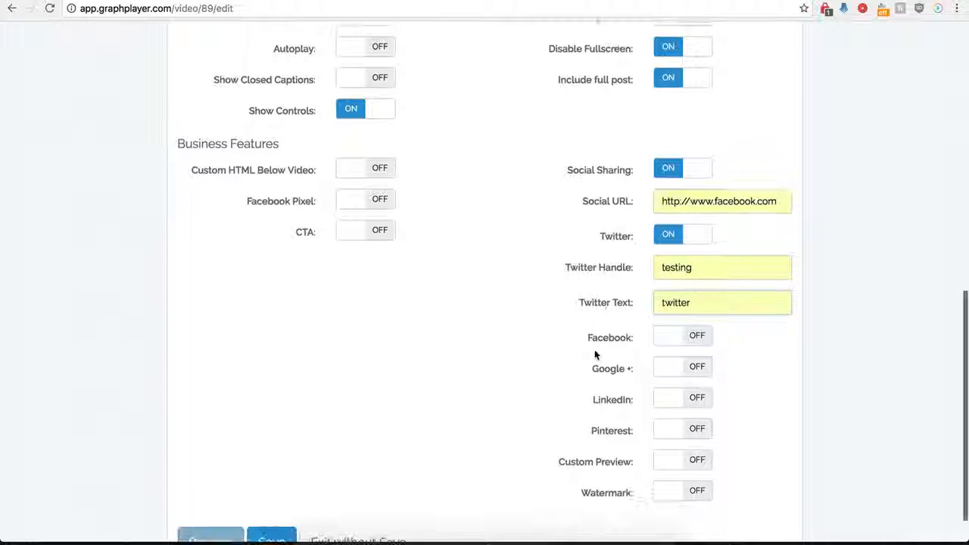
Enable Facebook, Google + and LinkedIn sharing and save the player.
click(696, 340)
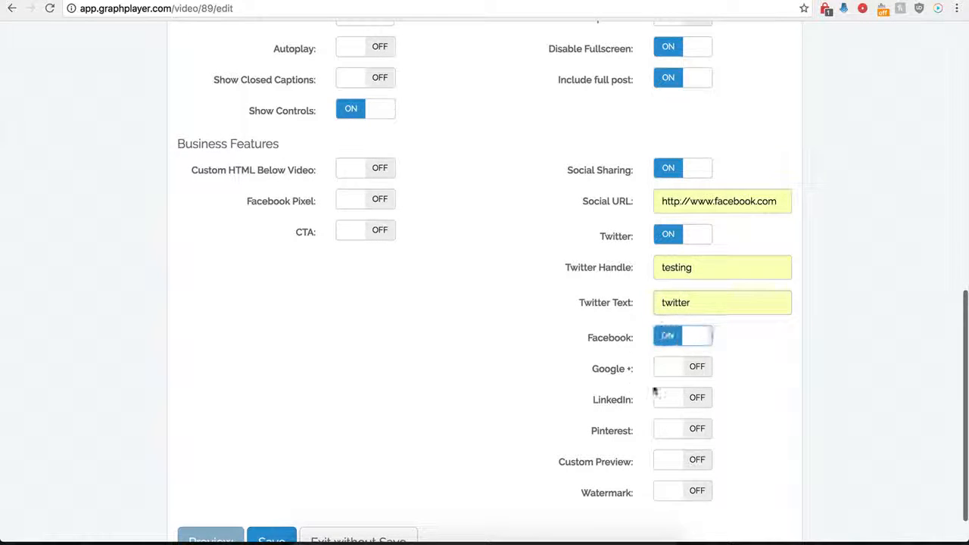
click(695, 368)
click(693, 400)
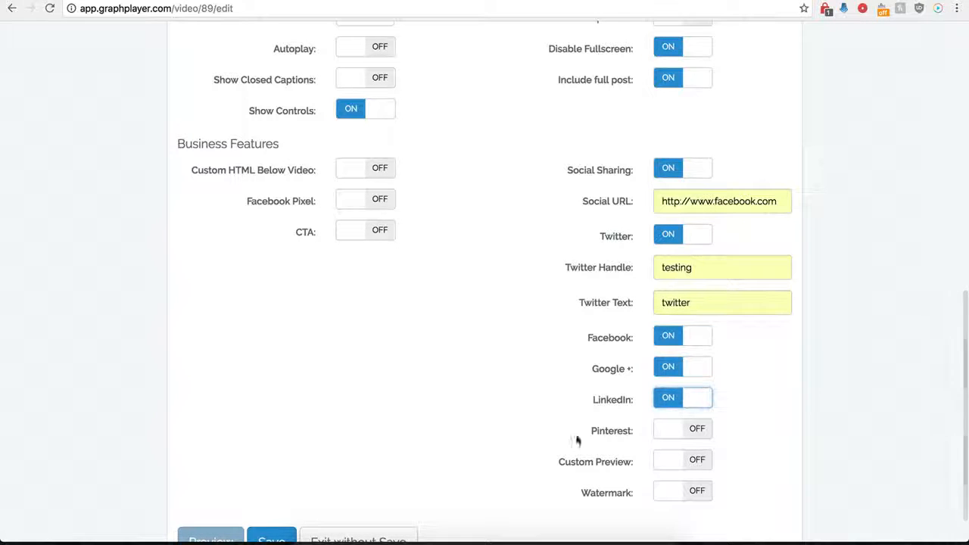
scroll(658, 396, down, 1)
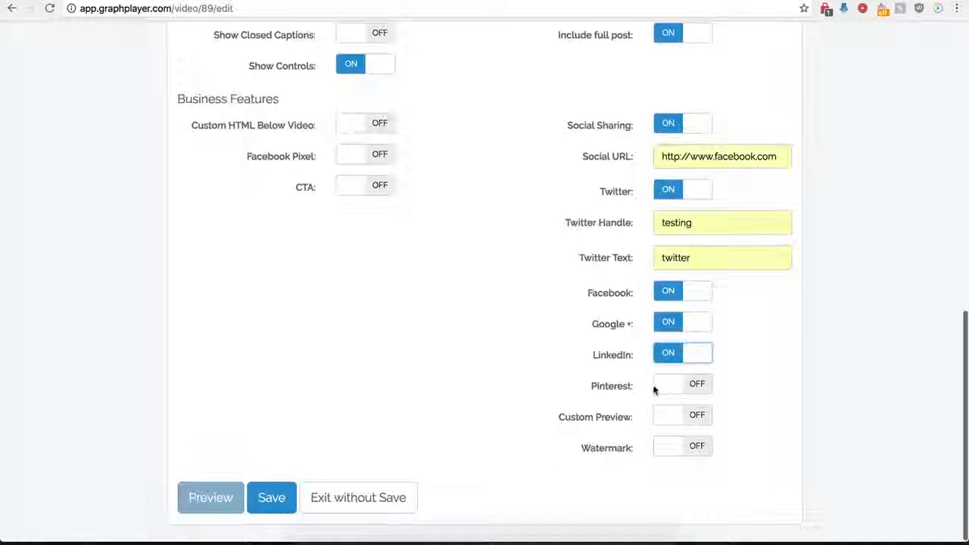
click(273, 501)
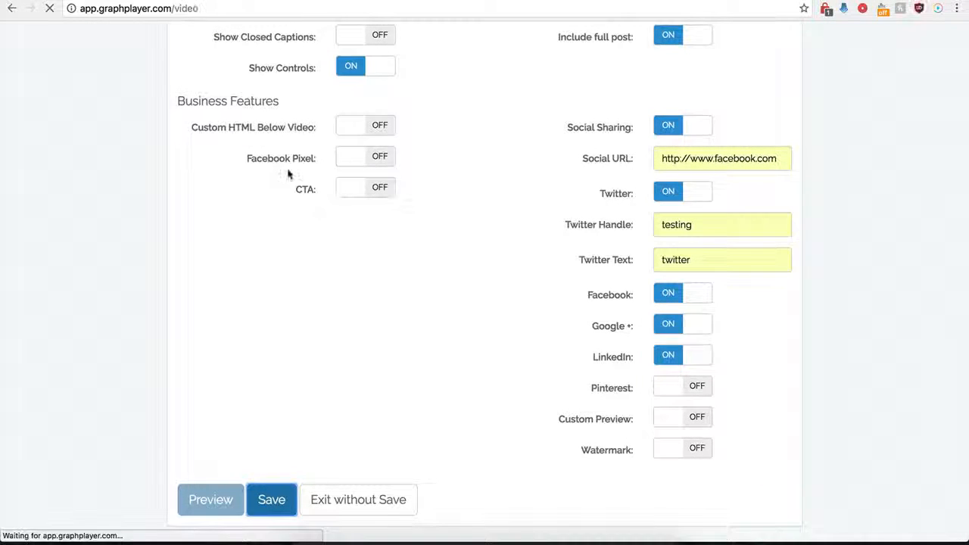
Reload the WordPress Test page to check the sharing buttons, and turn off social sharing in the Demo Name player's GraphPlayer settings.
click(106, 1)
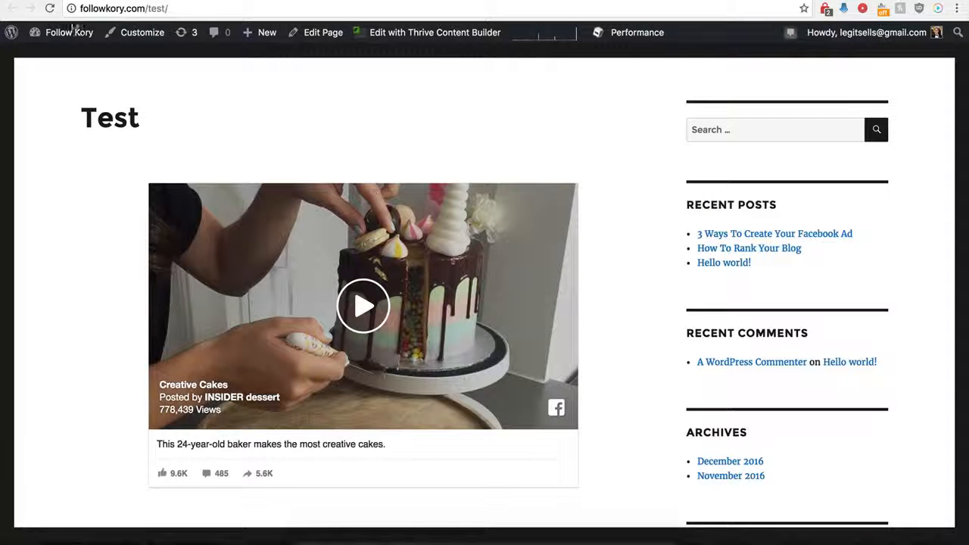
click(50, 9)
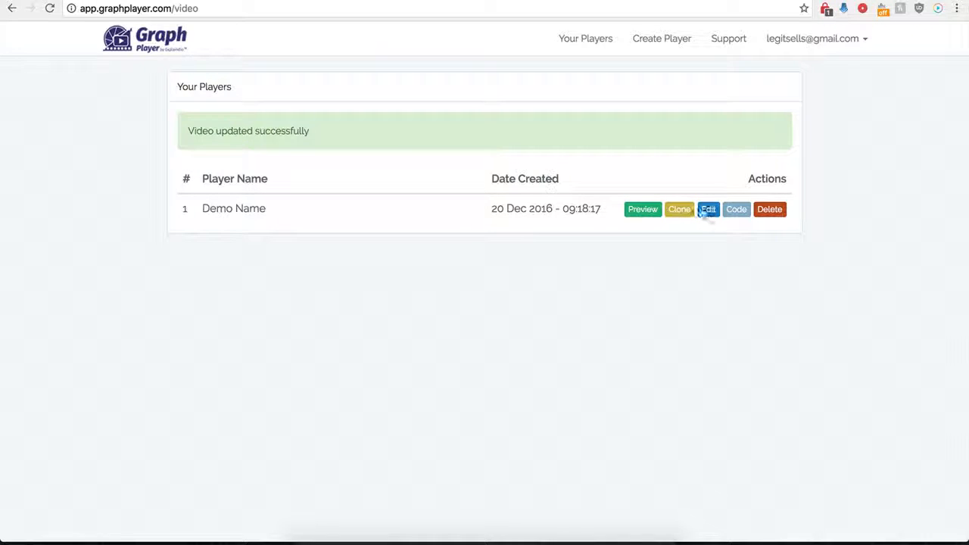
click(713, 215)
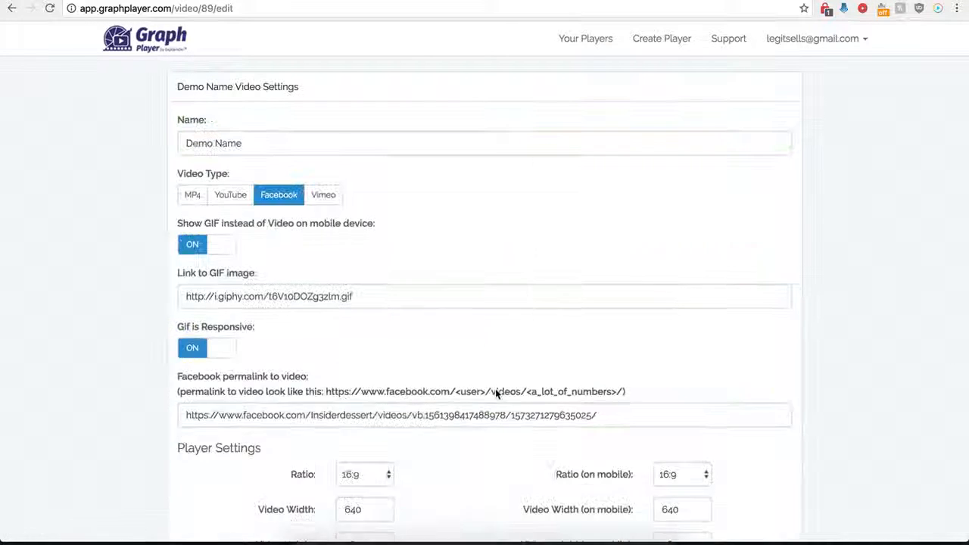
scroll(545, 439, down, 8)
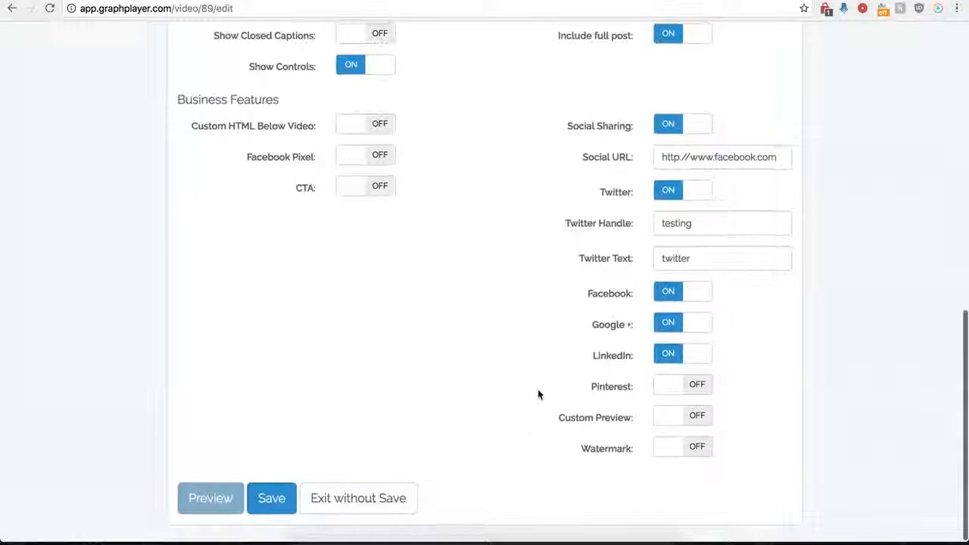
click(666, 130)
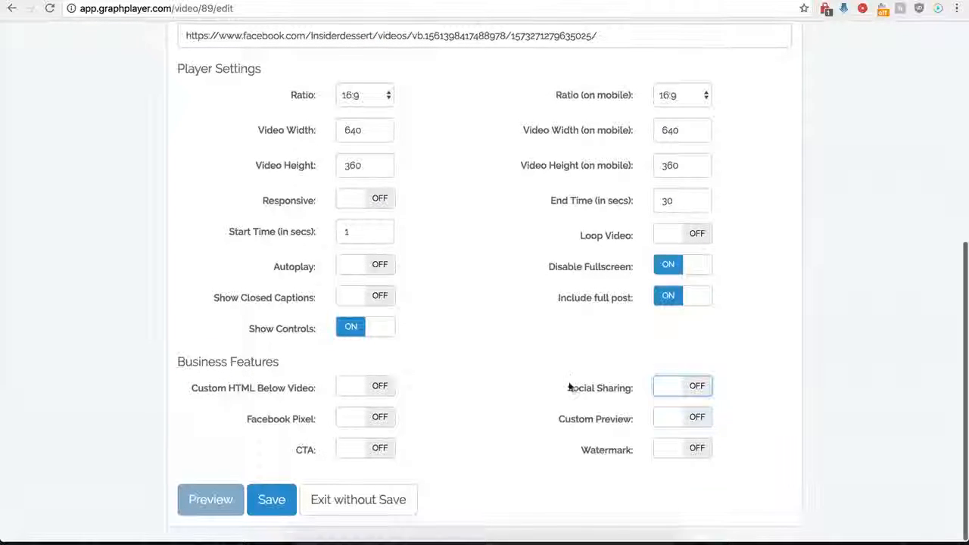
Enable the custom preview with the copied hdwpro.com image URL, save the player, and check it on the reloaded WordPress Test page.
click(697, 419)
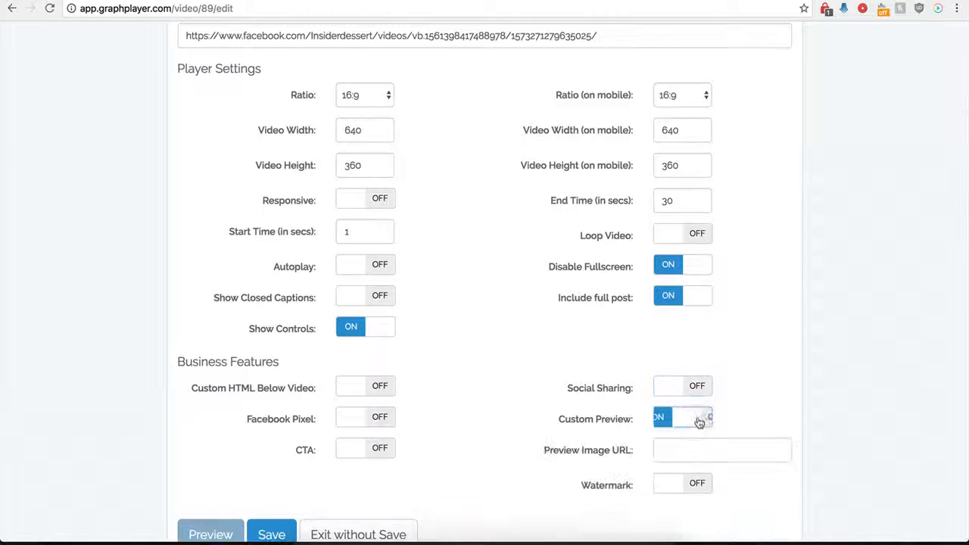
click(672, 453)
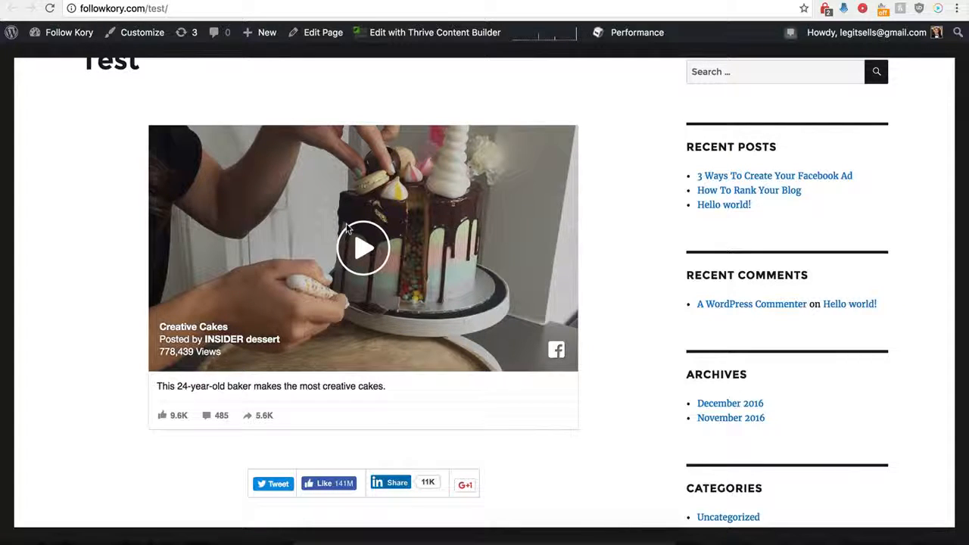
scroll(286, 207, up, 1)
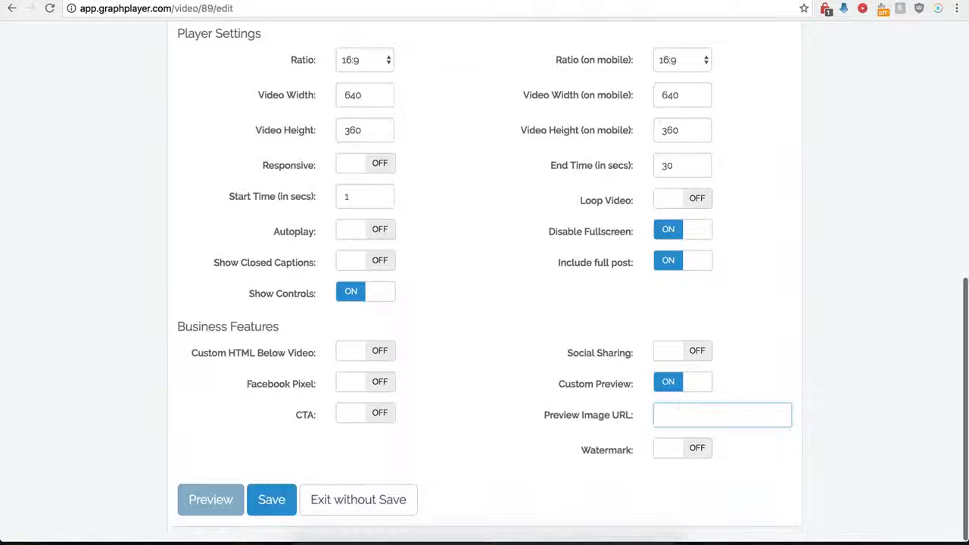
click(674, 414)
key(ctrl+v)
click(573, 414)
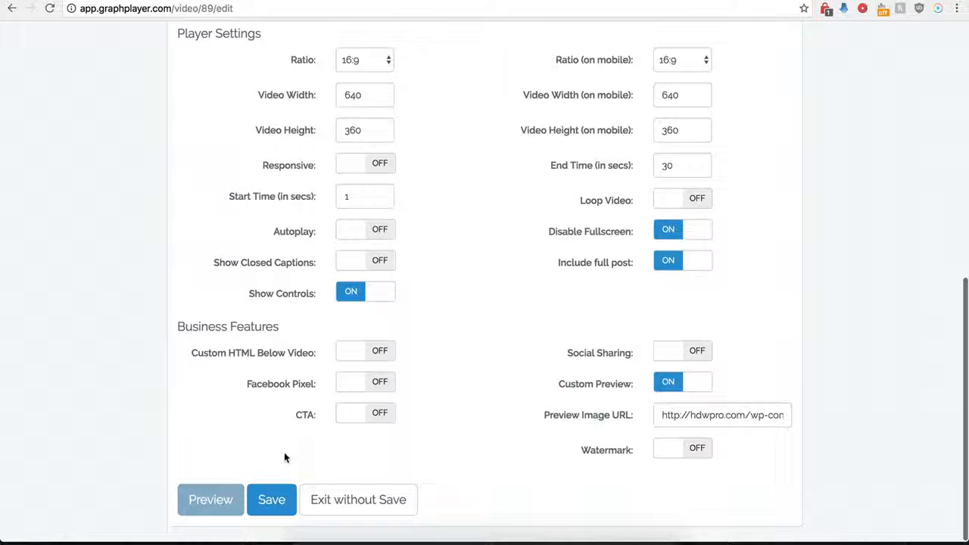
click(269, 501)
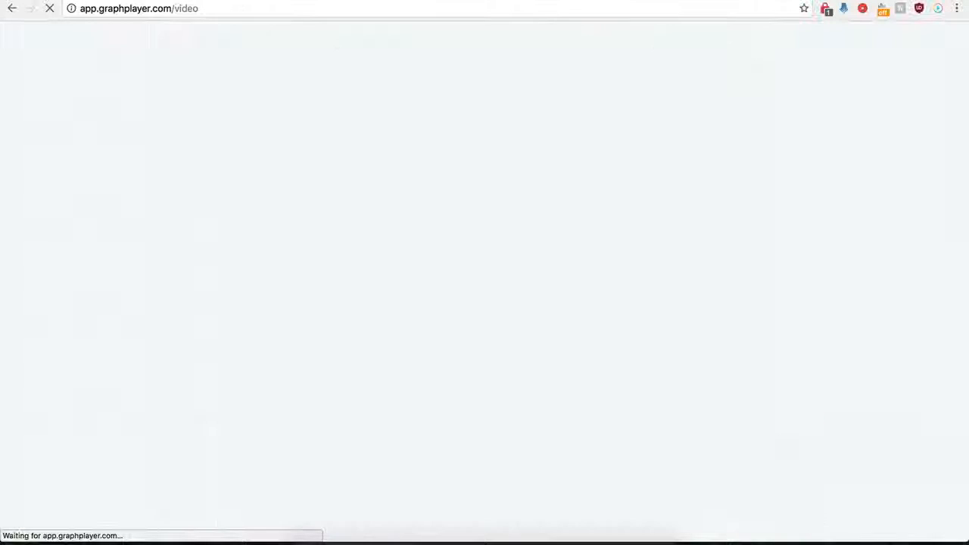
click(180, 1)
click(51, 9)
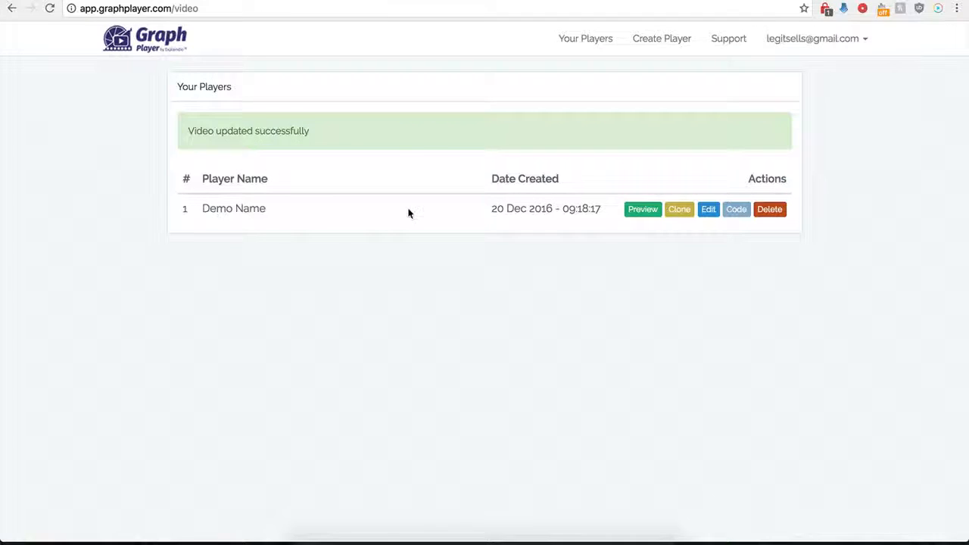
Reopen the Demo Name player's settings in GraphPlayer and turn off the custom preview.
click(709, 210)
scroll(577, 381, down, 5)
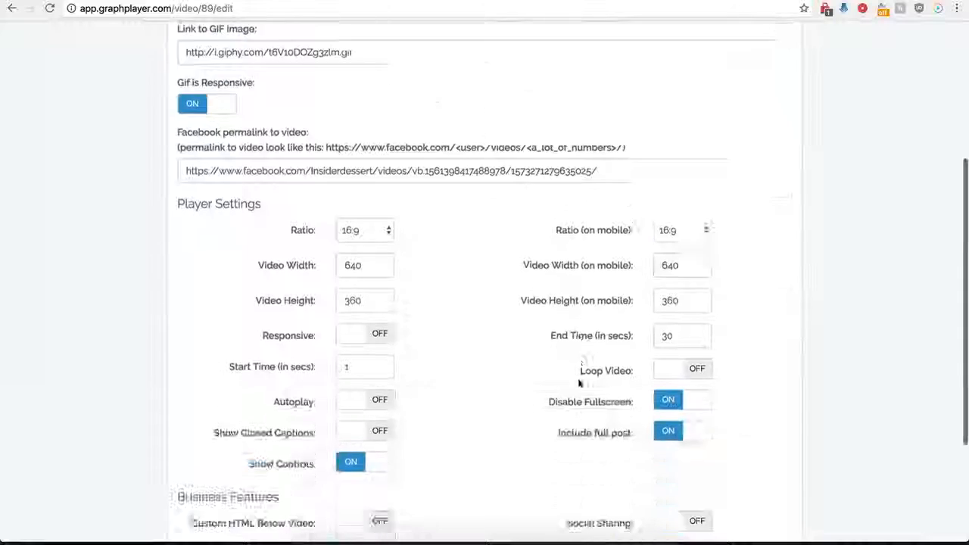
click(666, 384)
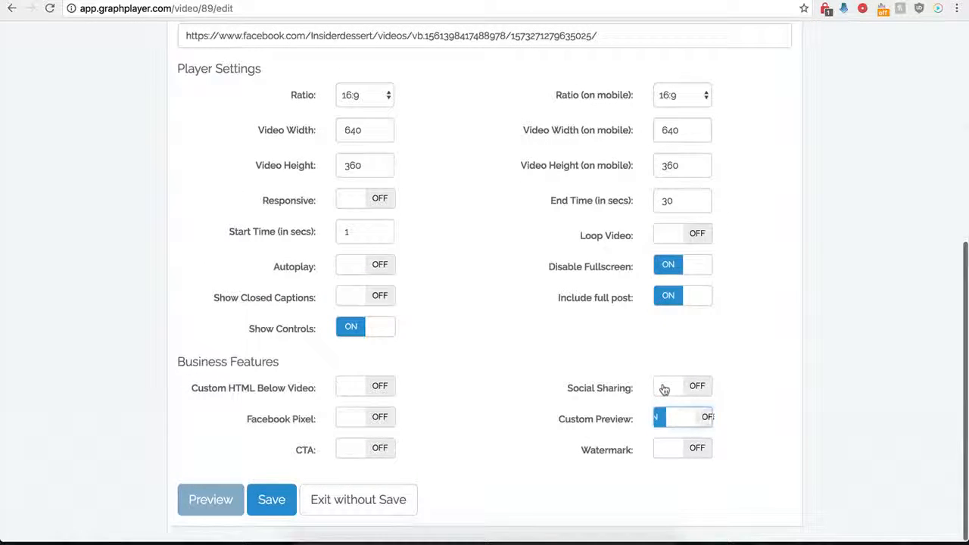
Turn on the watermark and examine its image URL, link, click action, position, opacity and scale options.
click(700, 449)
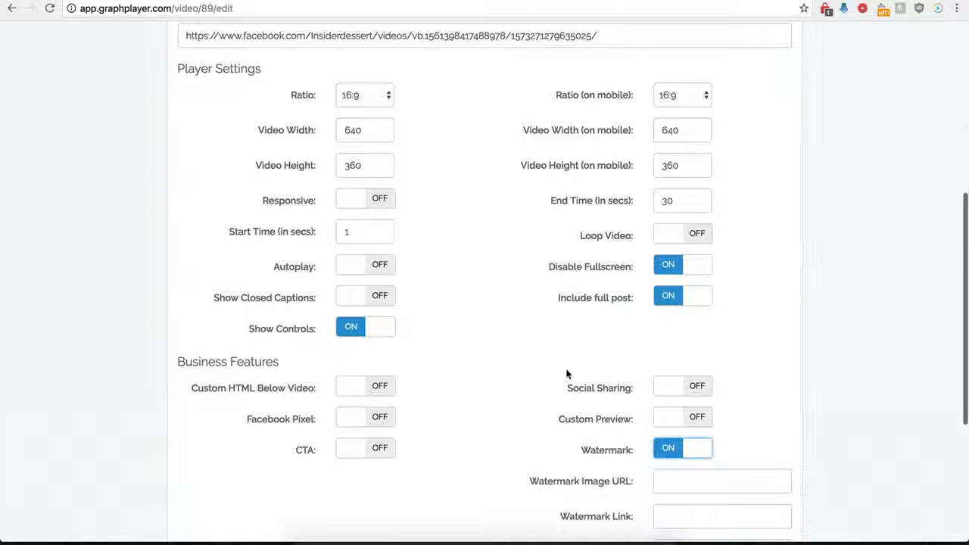
scroll(580, 469, down, 3)
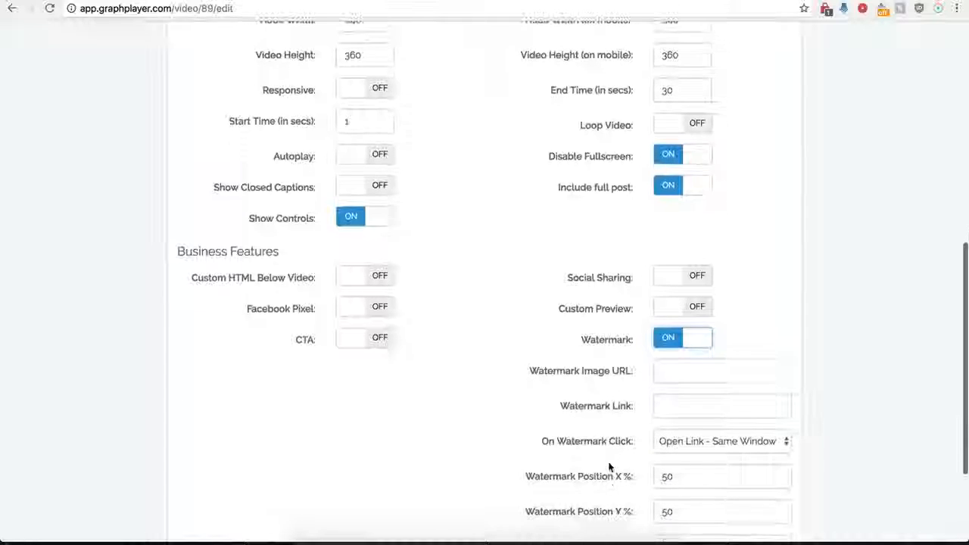
click(673, 371)
scroll(587, 398, down, 3)
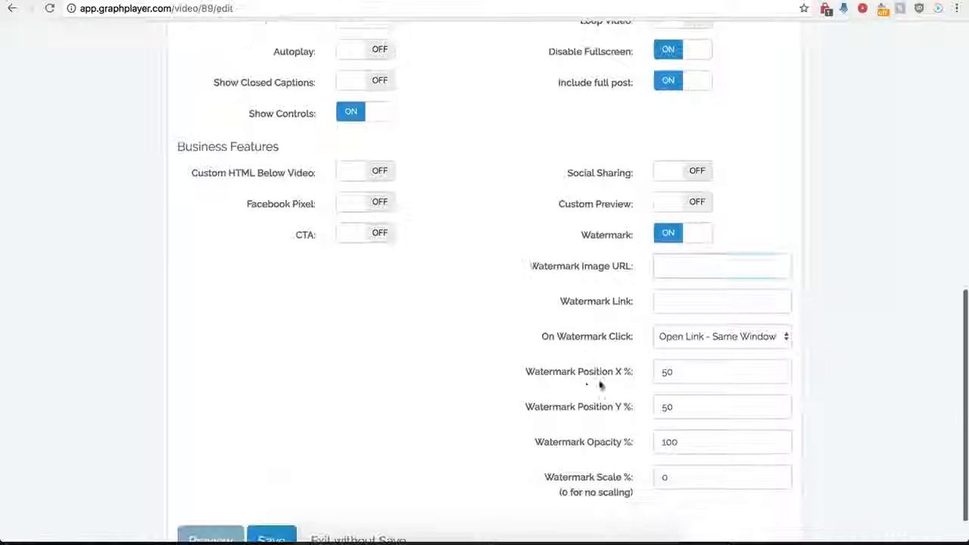
click(666, 303)
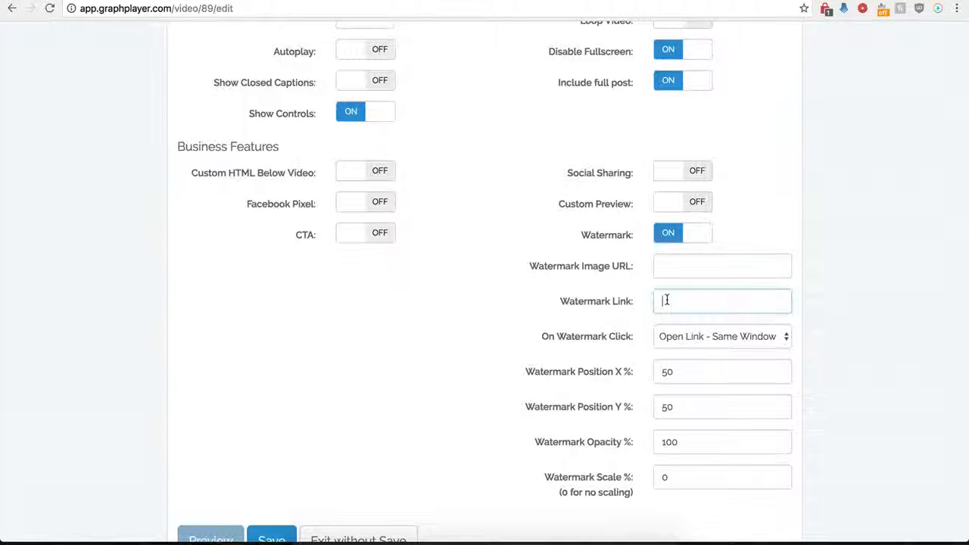
click(735, 336)
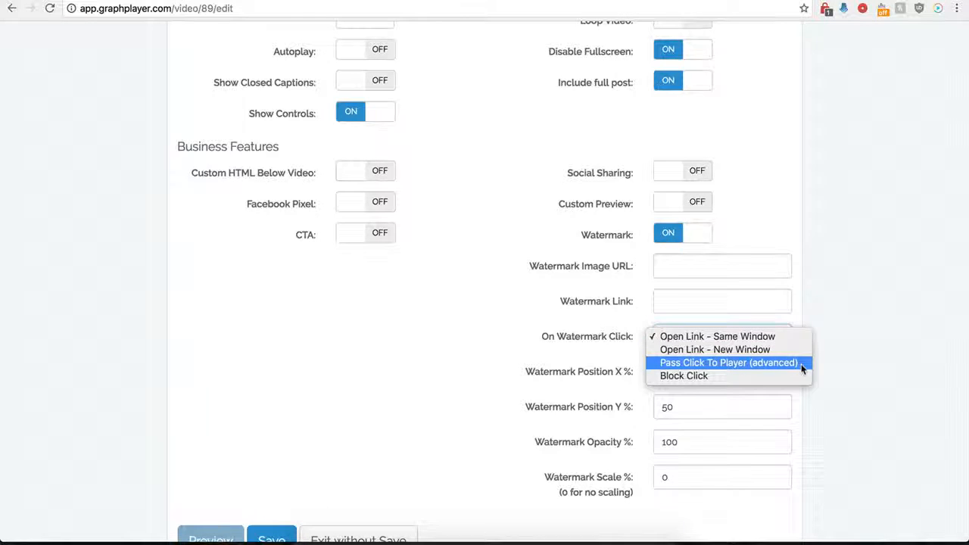
click(522, 321)
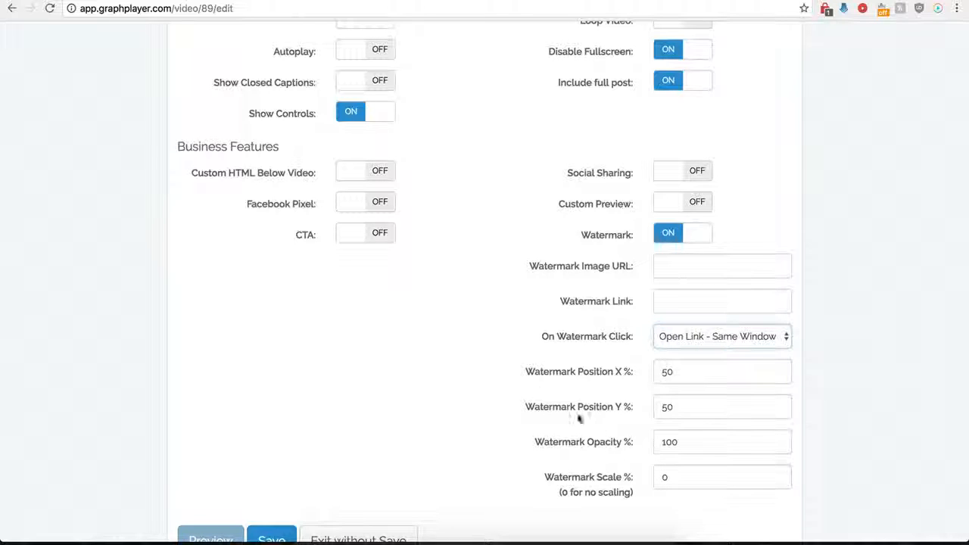
Briefly turn on the CTA to compare its options with the watermark's, and turn both features off.
click(373, 240)
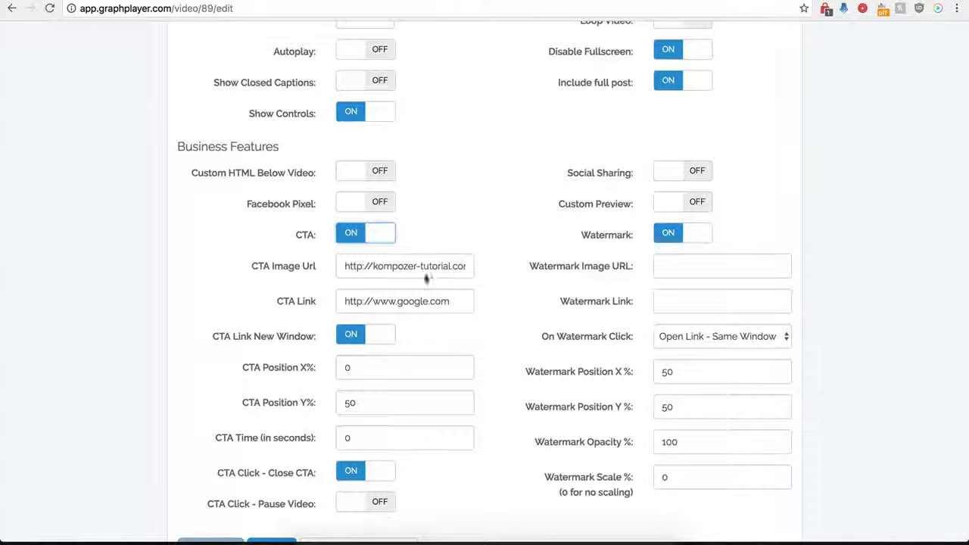
click(368, 239)
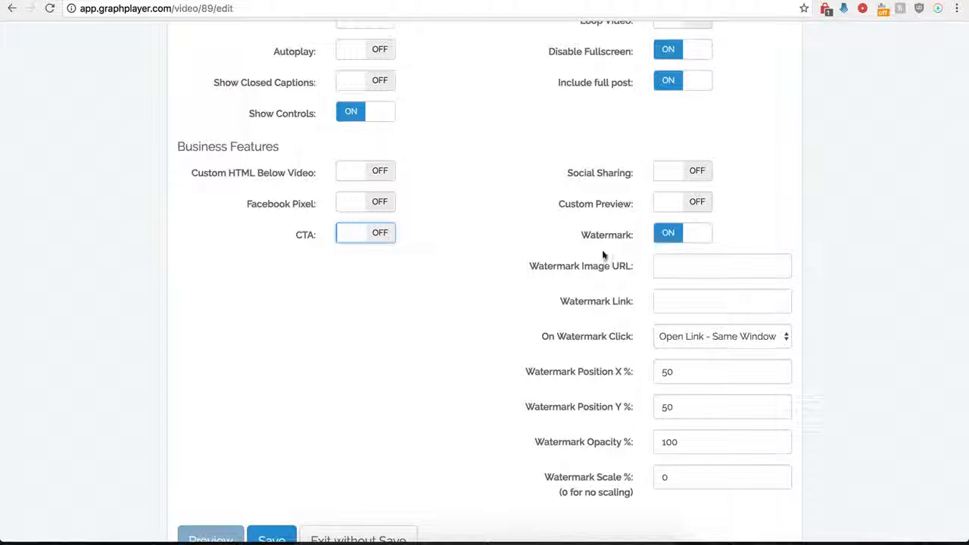
click(669, 241)
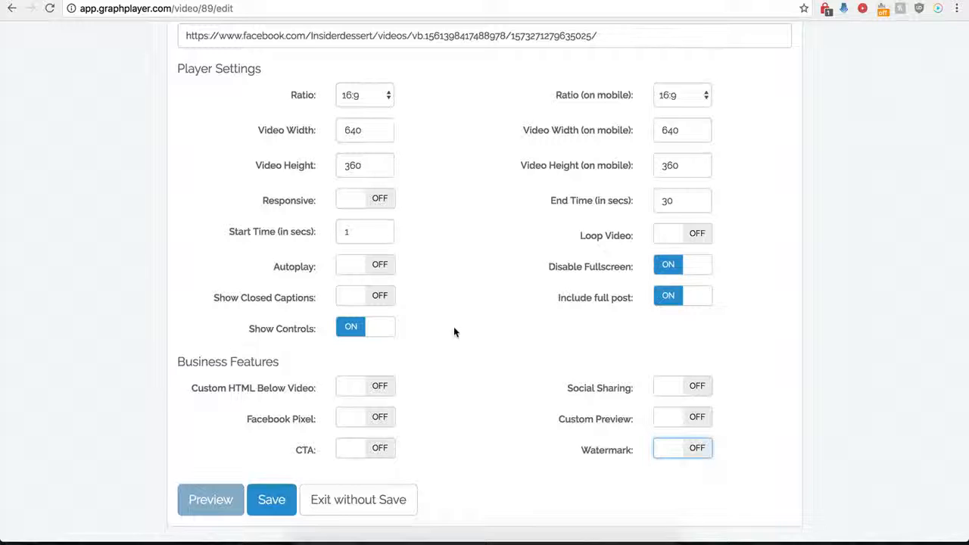